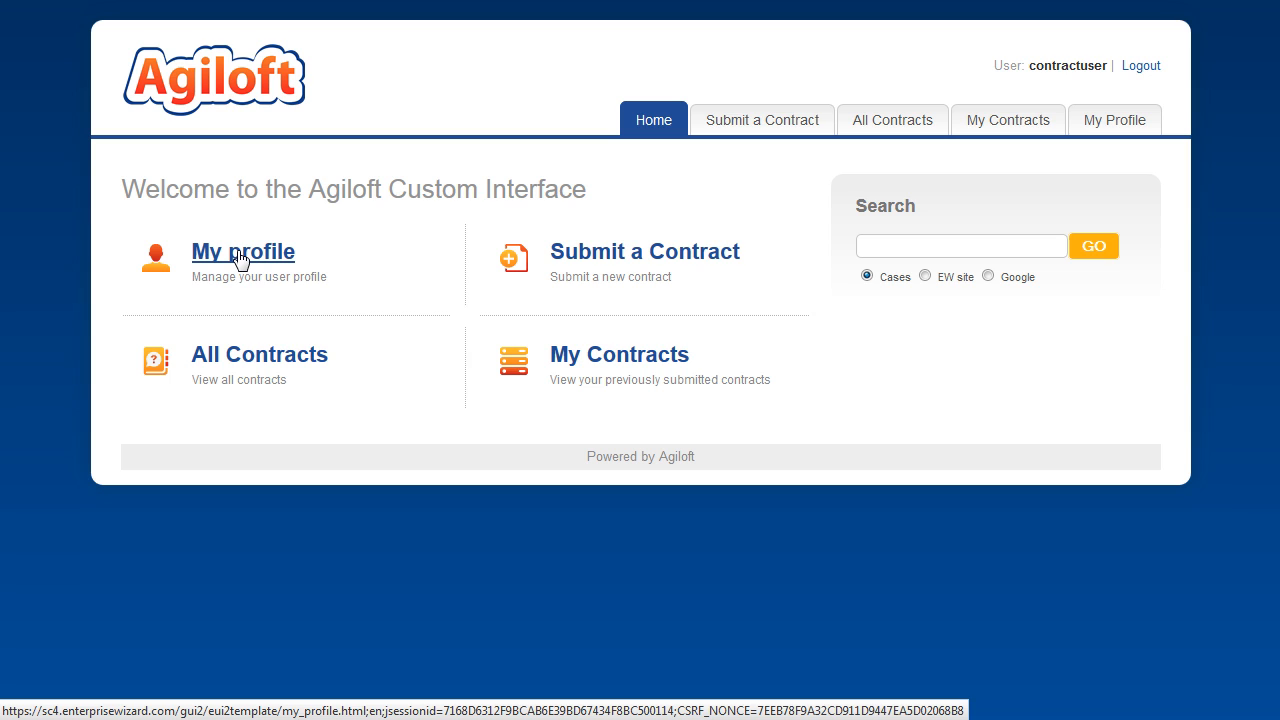
# Open the form for submitting a new contract
pyautogui.click(603, 258)
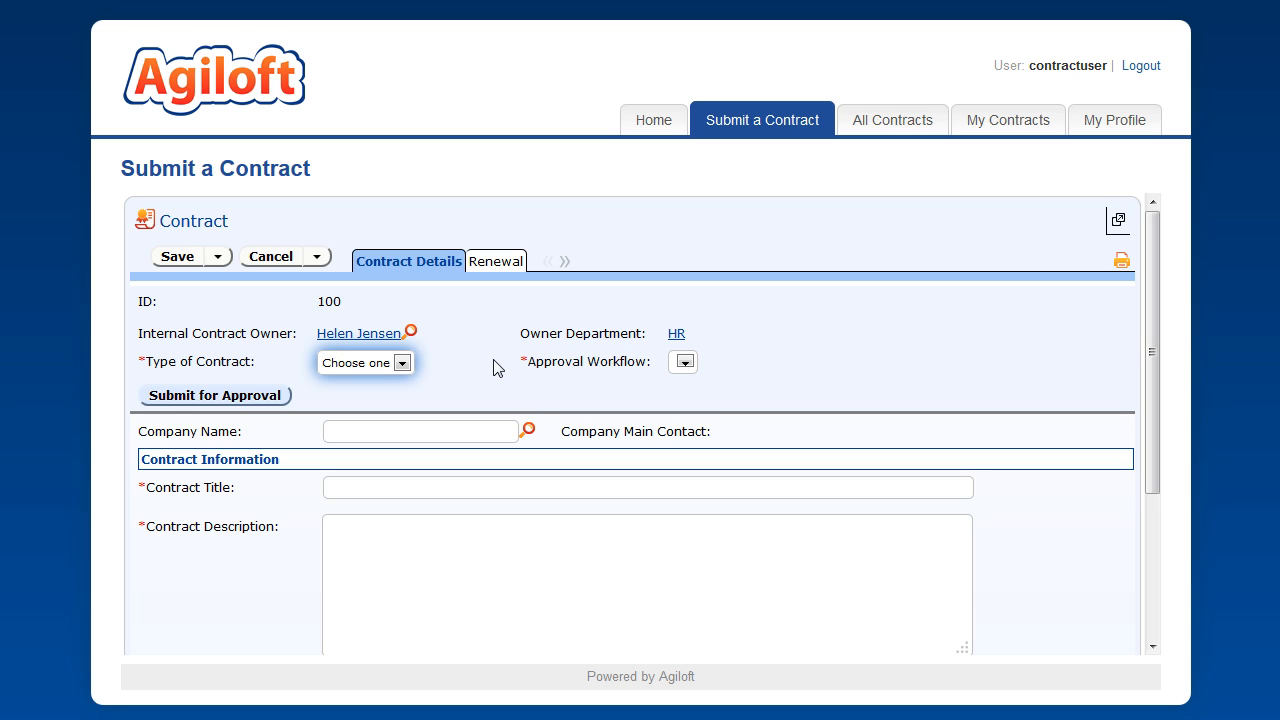
# Set the type of contract to Client and view the approval workflows offered for it
pyautogui.click(403, 364)
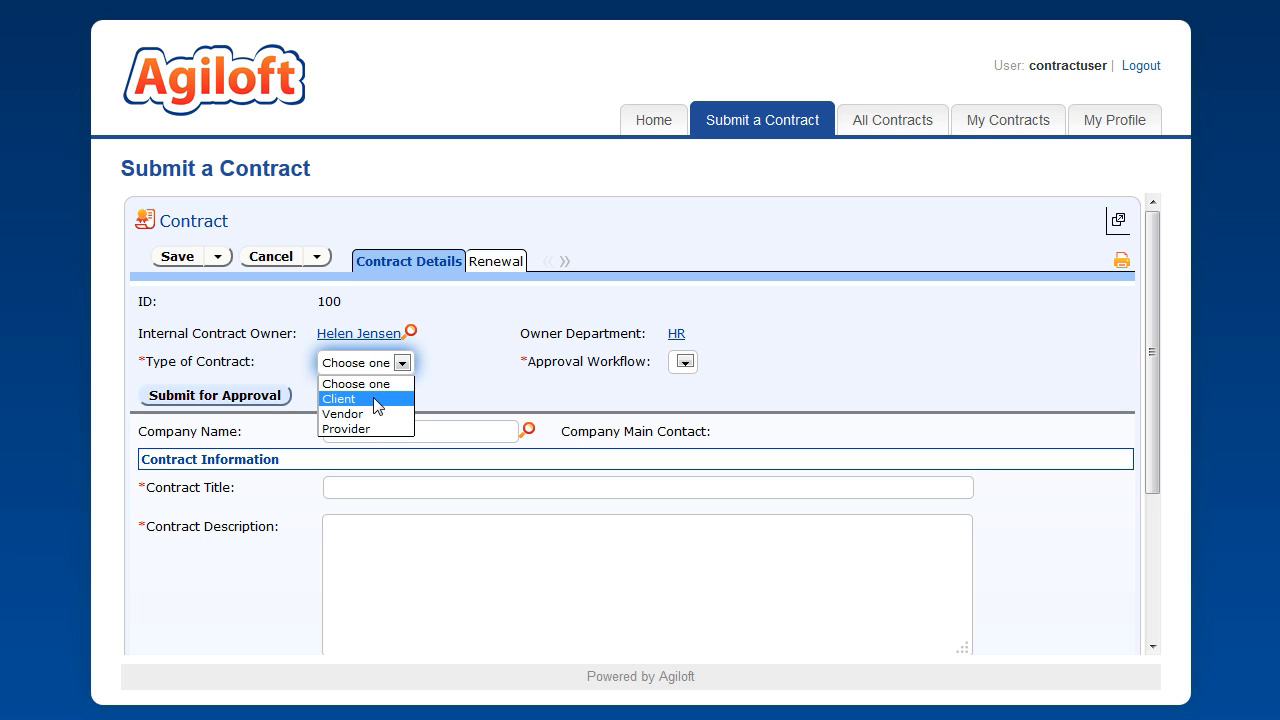
pyautogui.click(375, 400)
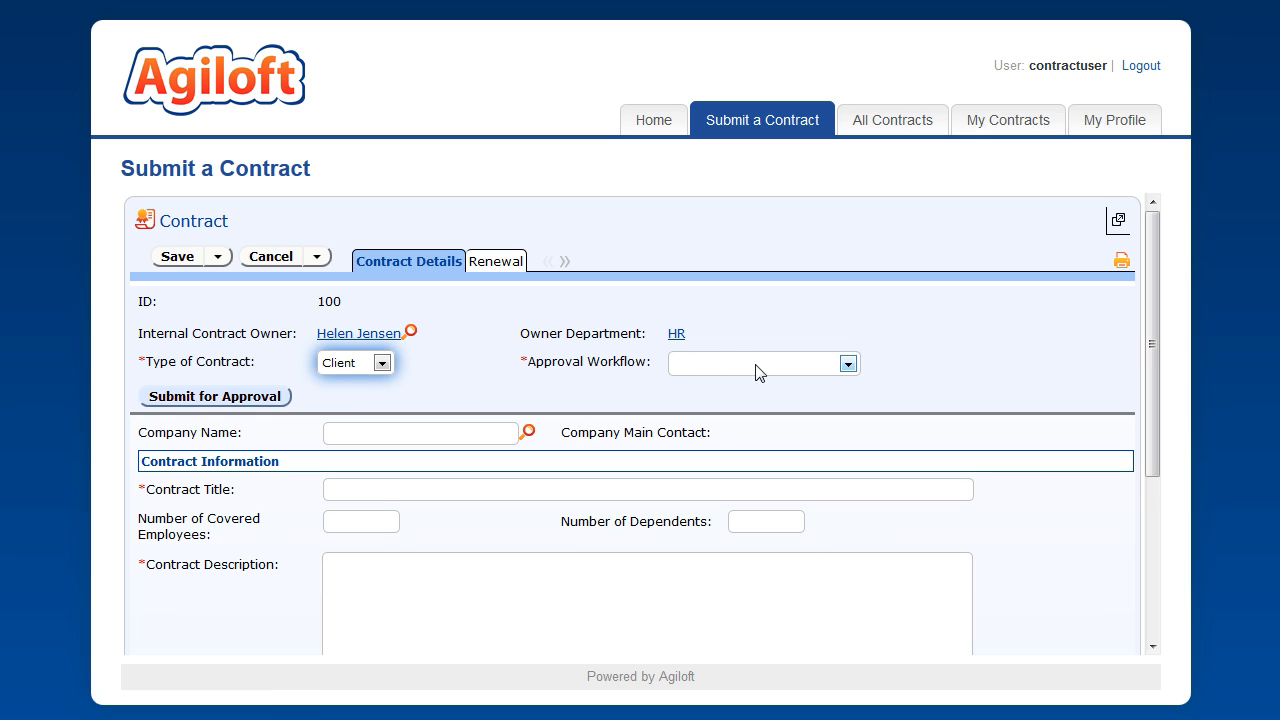
pyautogui.click(848, 364)
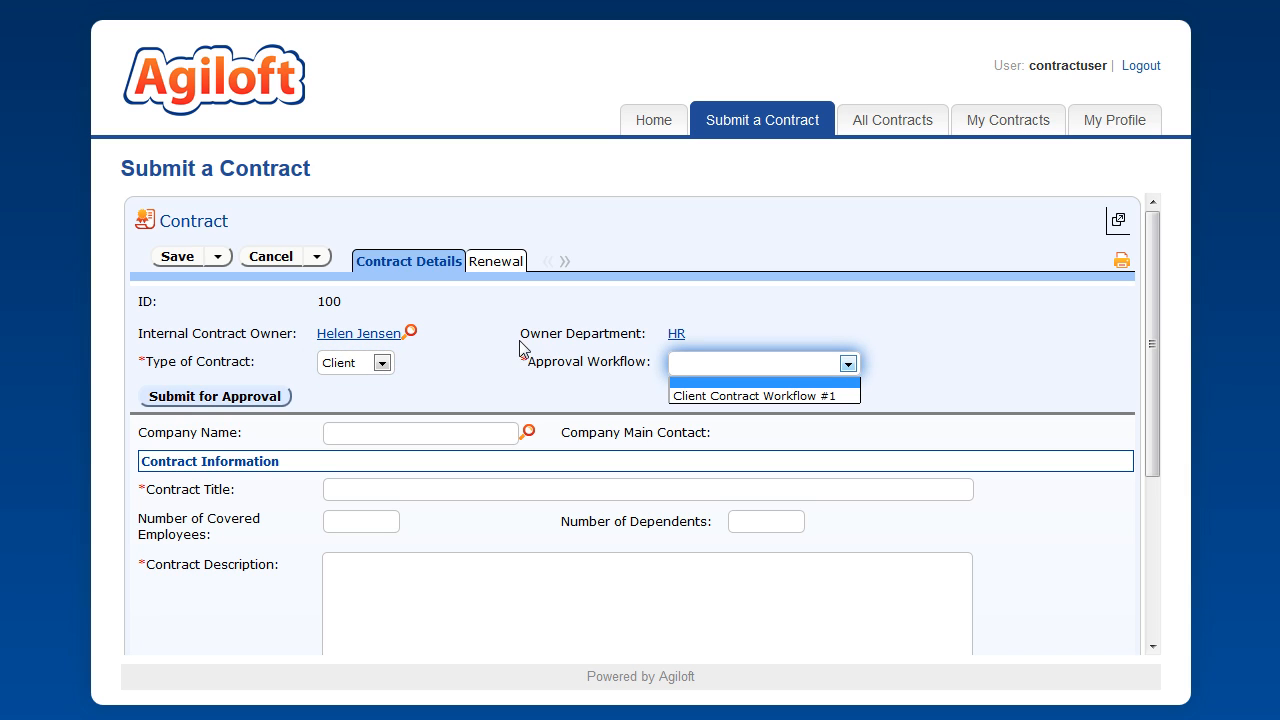
# Set the type of contract to Provider and the approval workflow to Provider Contract Workfow #1
pyautogui.click(383, 364)
pyautogui.click(347, 413)
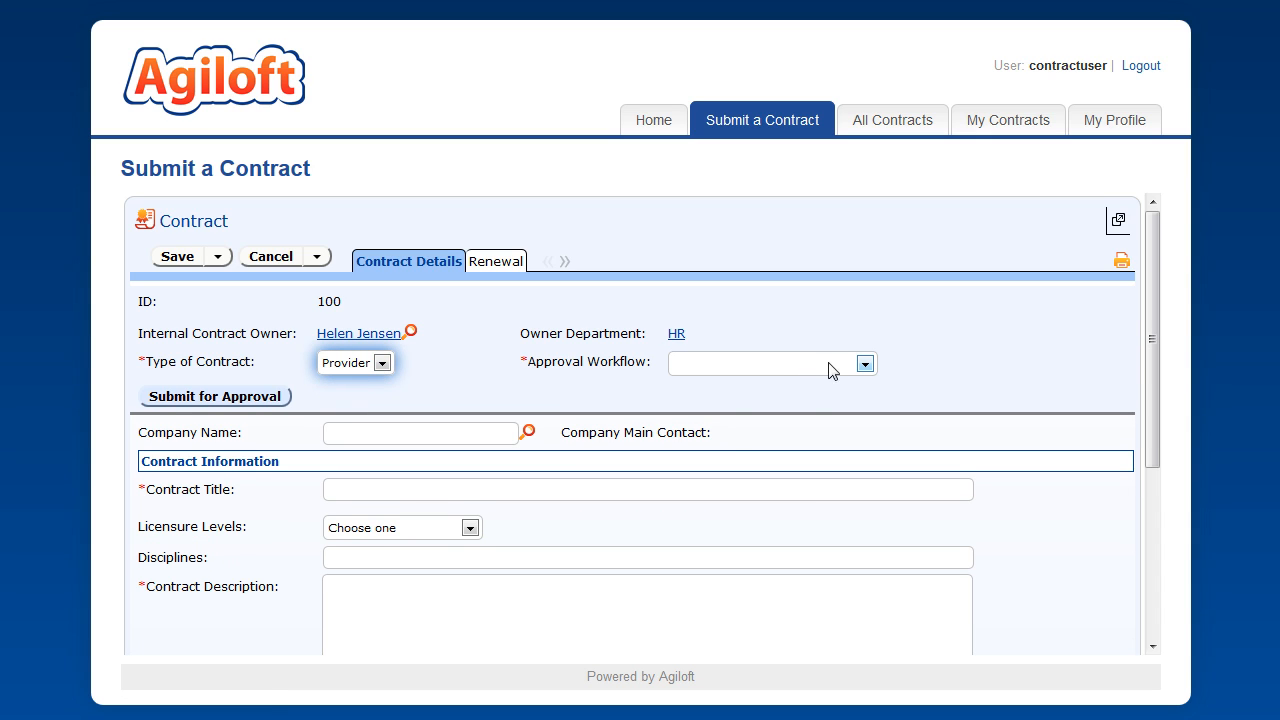
pyautogui.click(865, 365)
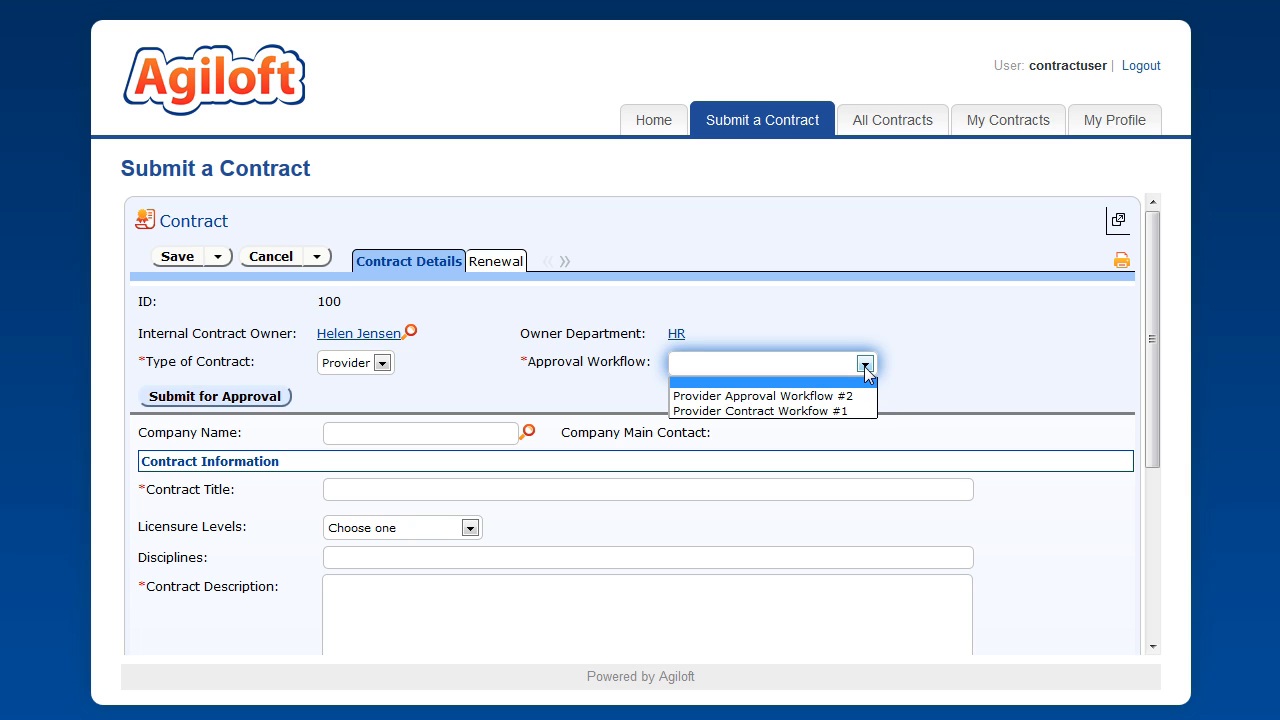
pyautogui.click(778, 411)
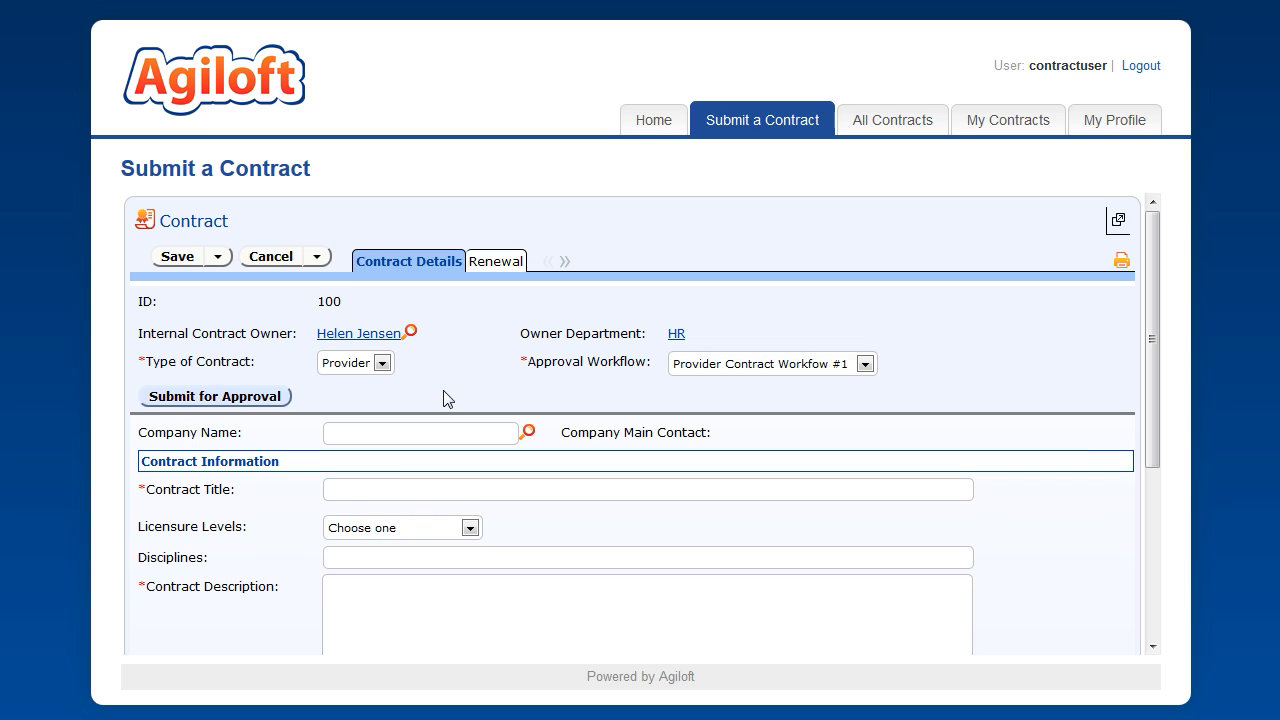
# Look up companies matching "georgia" and import West Georgia Medical Center as the contract's company
pyautogui.click(351, 431)
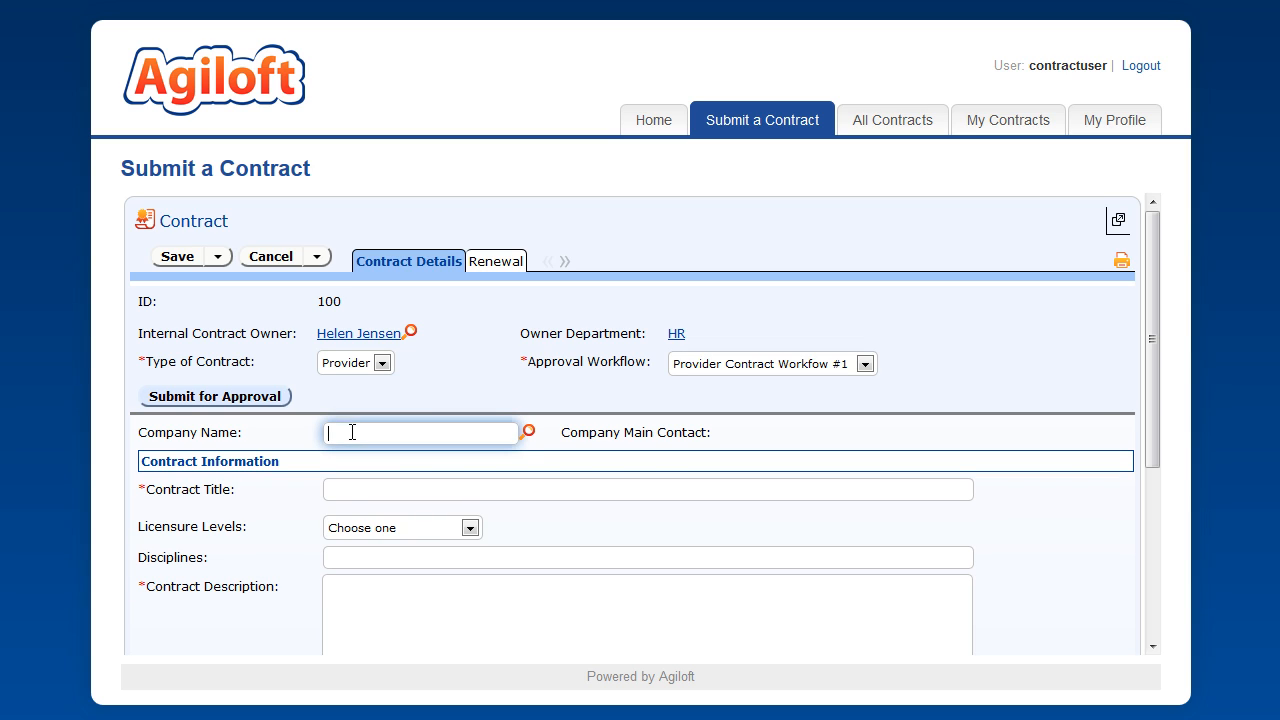
pyautogui.click(528, 431)
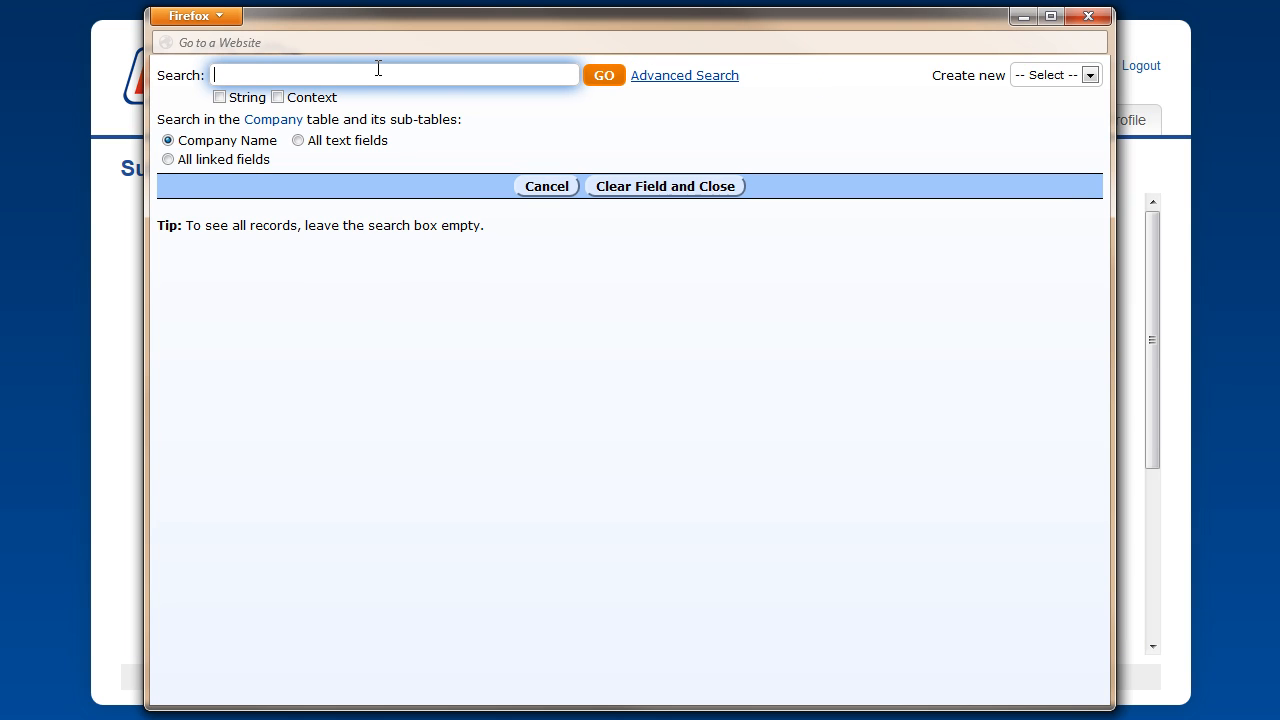
pyautogui.write('georgia')
pyautogui.click(606, 76)
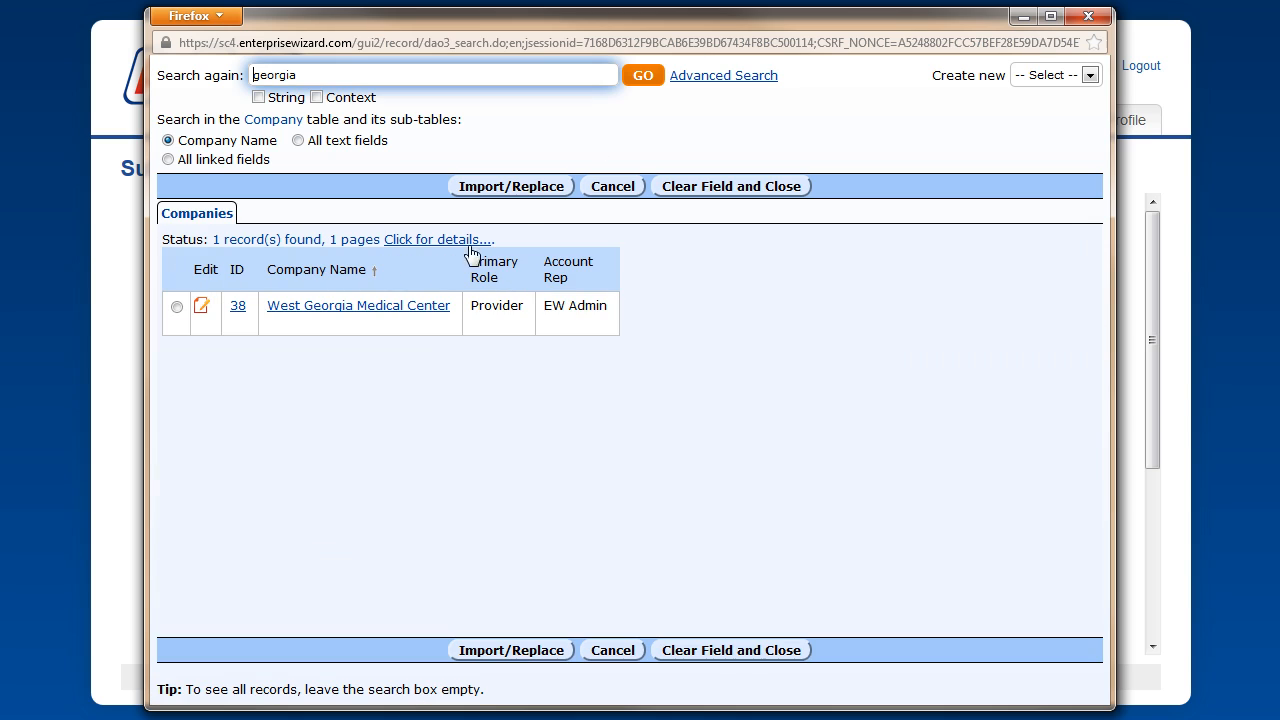
pyautogui.click(177, 309)
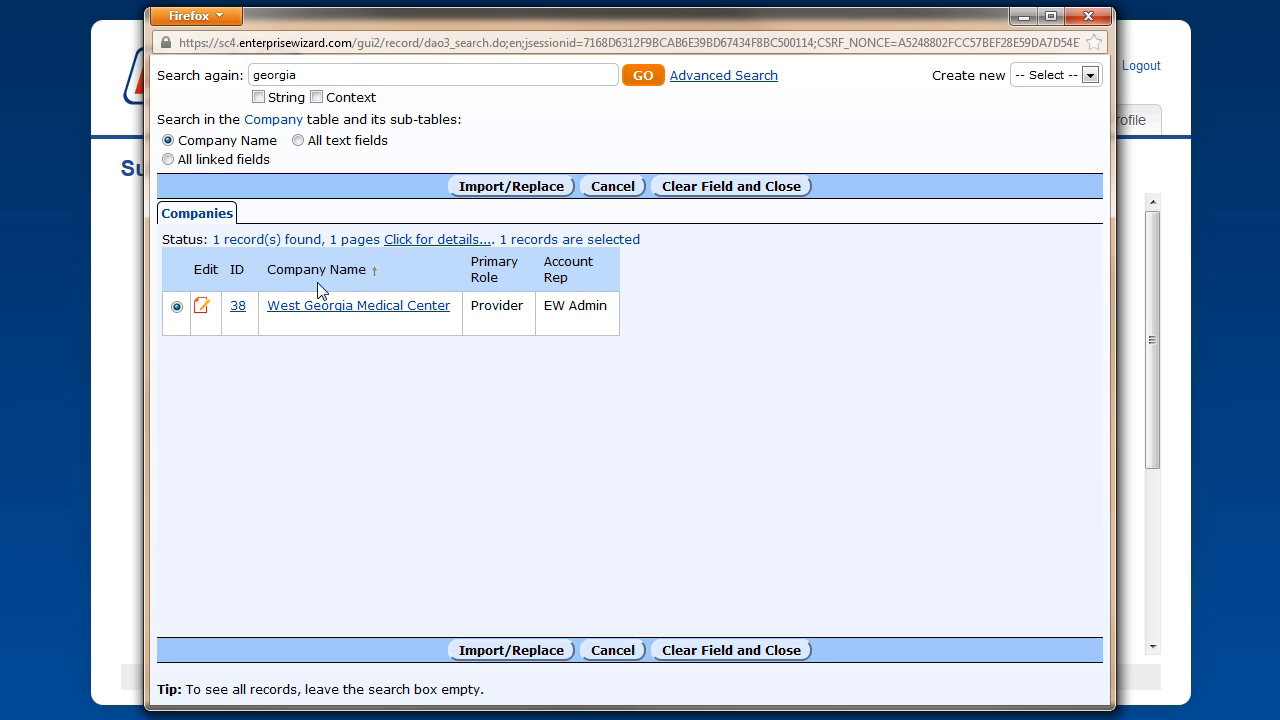
pyautogui.click(517, 187)
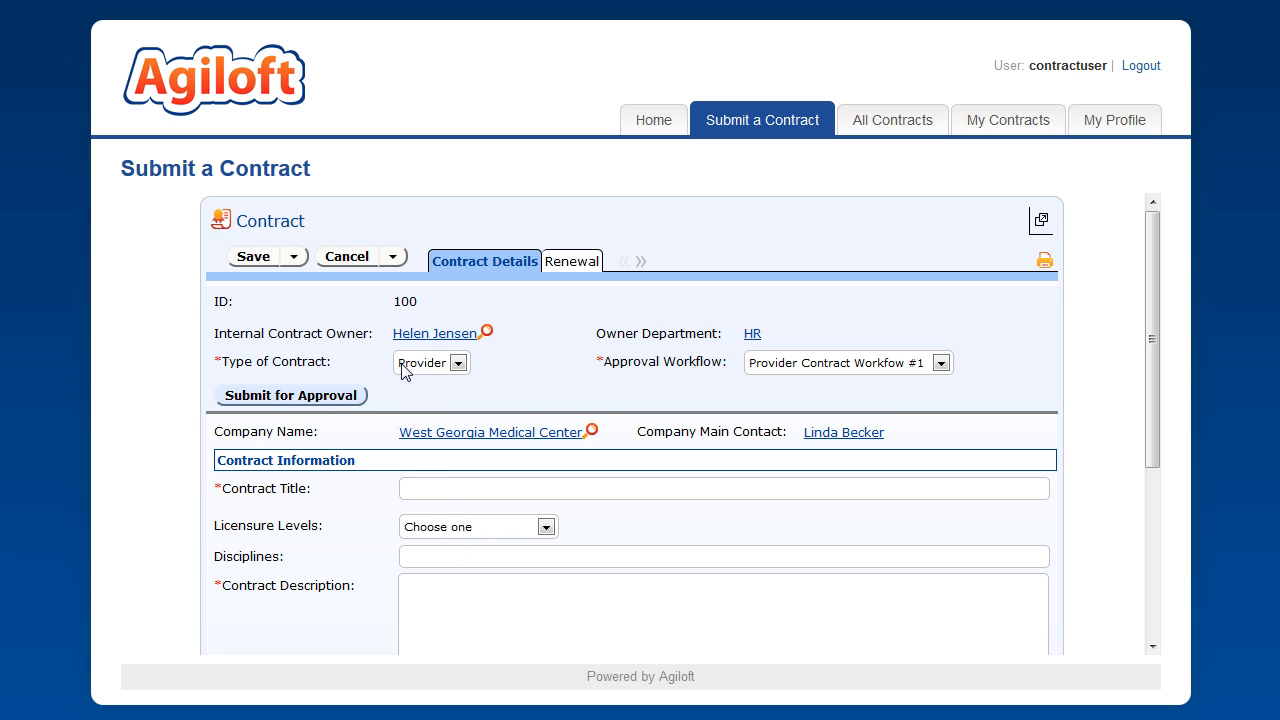
# Title the contract "Test Contract" and set its licensure level to PhD Social Work
pyautogui.scroll(-4, 402, 366)
pyautogui.click(404, 277)
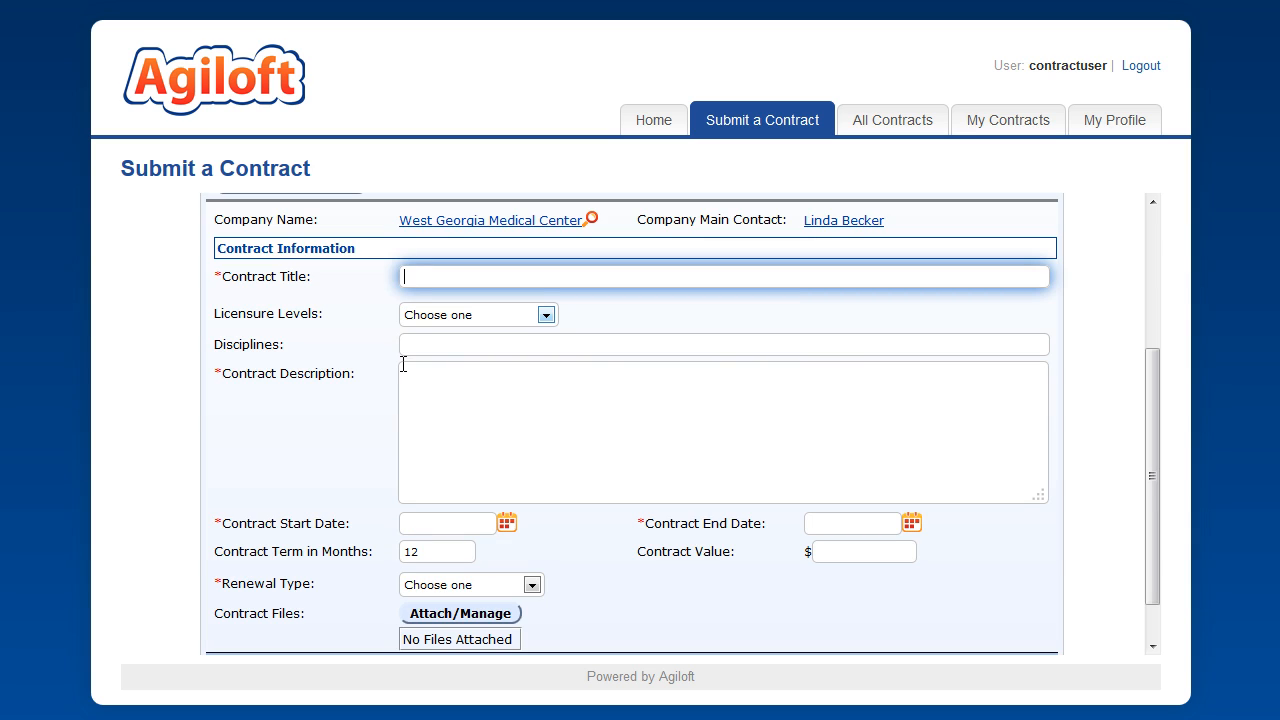
pyautogui.write('Test Contract')
pyautogui.click(546, 316)
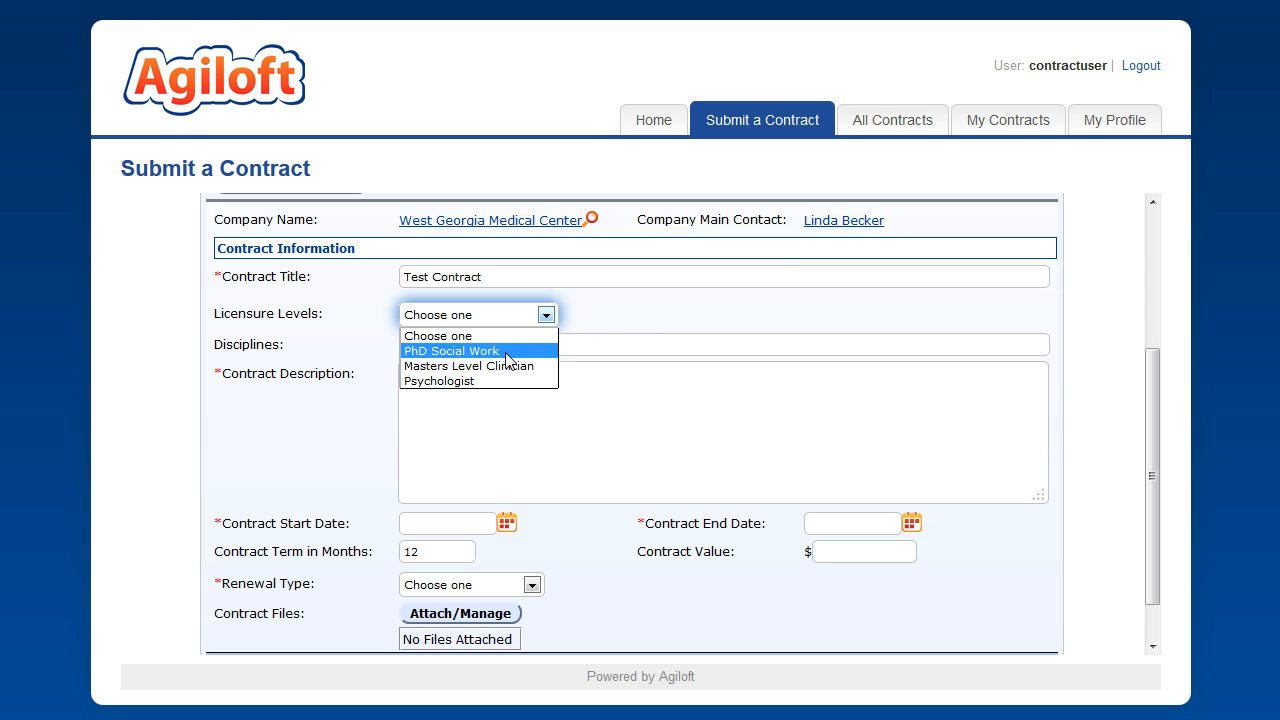
pyautogui.click(505, 351)
# Fill the contract description with placeholder text beginning "ipsum dolor sit amet, consectetuer adipiscing elit"
pyautogui.click(502, 347)
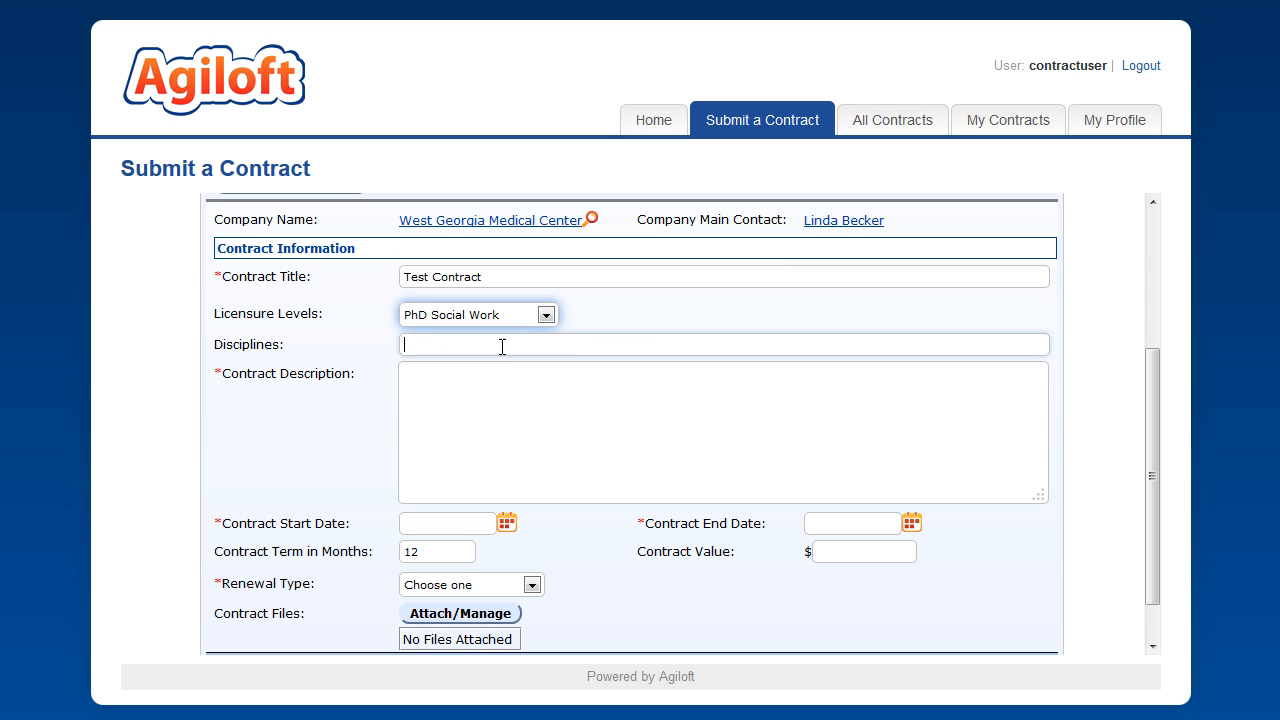
pyautogui.click(462, 391)
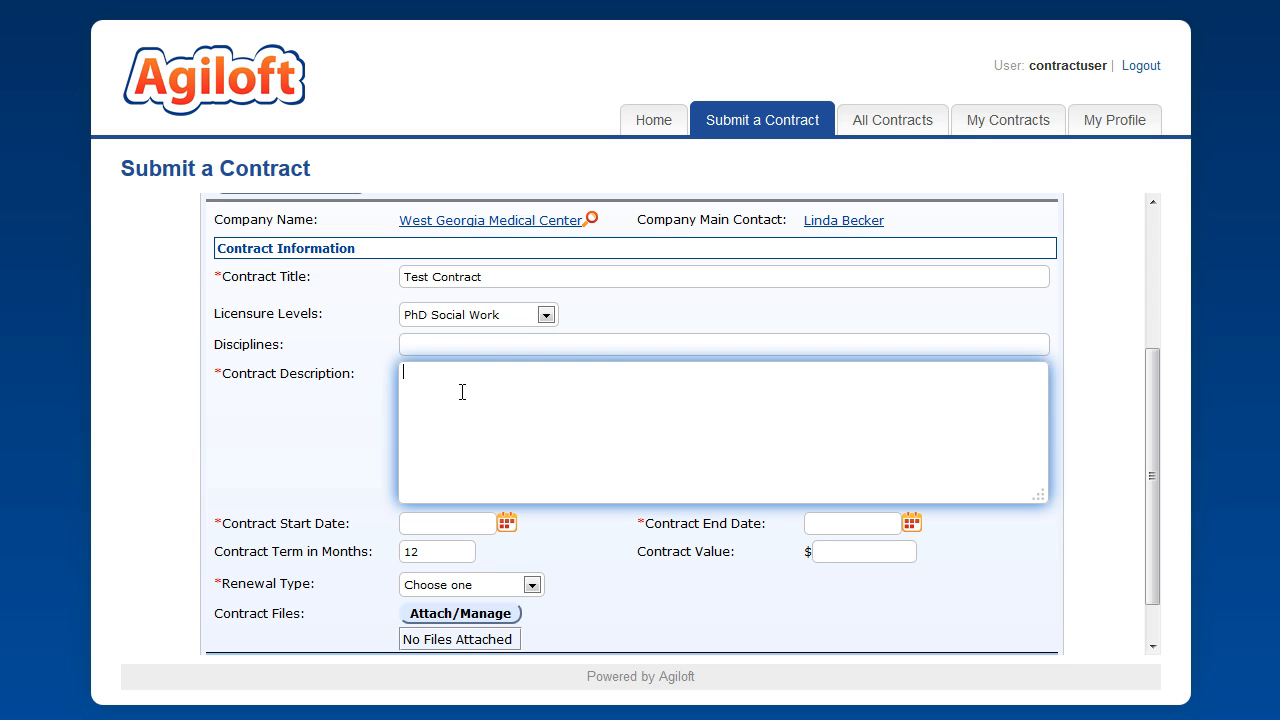
pyautogui.write('ipsum dolor sit amet, consectetuer adipiscing elit. Nam cursus. Morbi ut mi. Nullam enim leo, egestas id, condimentum at, laoreet mattis, massa. Sed eleifend nonummy diam. Praesent mauris ante, elementum et, bibendum at, posuere sit amet, nibh. Duis tincidunt lectus quis dui viverra vestibulum. Suspendisse vulputate aliquam dui. Nulla elementum dui ut augue. Aliquam vehicula mi at mauris. Maecenas placerat, nisl at consequat rhoncus, sem nunc gravida justo, quis eleifend arcu velit quis lacus. Morbi magna magna, tincidunt a, mattis non, imperdiet vitae, tellus. Sed odio est, auctor ac, sollicitudin in, consequat vitae, orci. Fusce id felis. Vivamus sollicitudin metus eget eros.')
pyautogui.press('Tab')
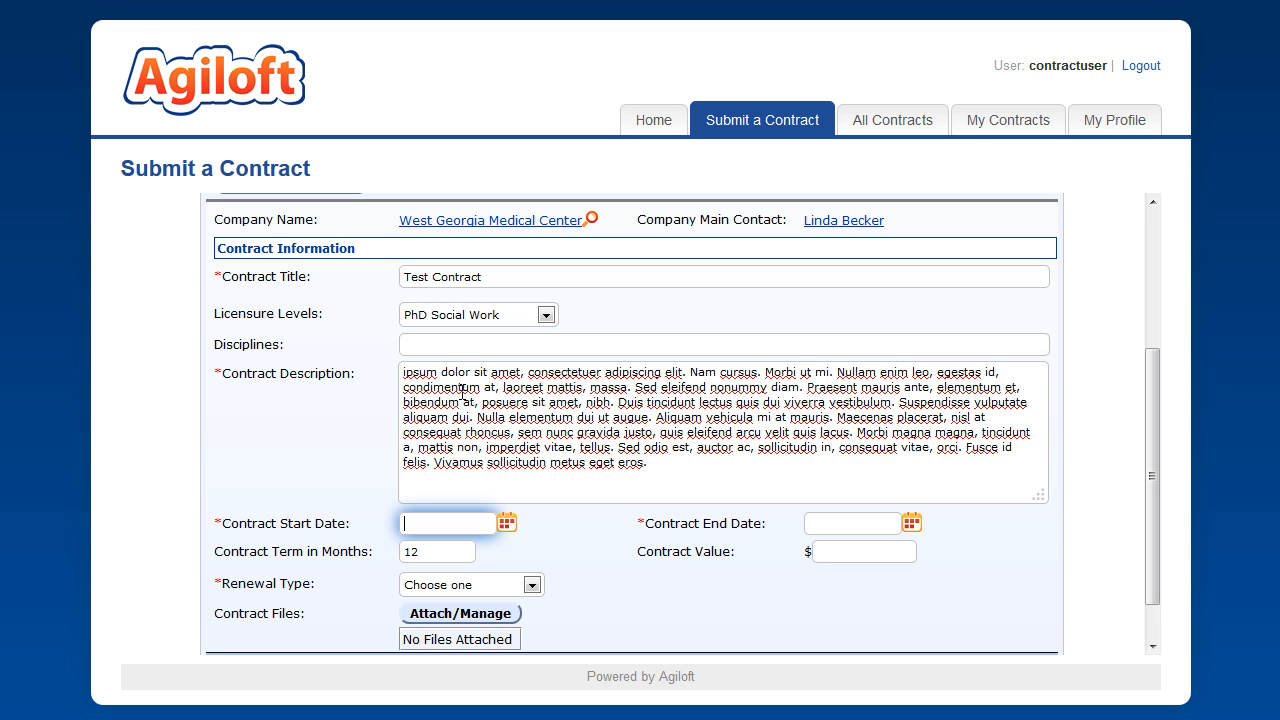
# Set the contract start date to Jun 01 2013 and the end date to May 31 2014
pyautogui.click(507, 523)
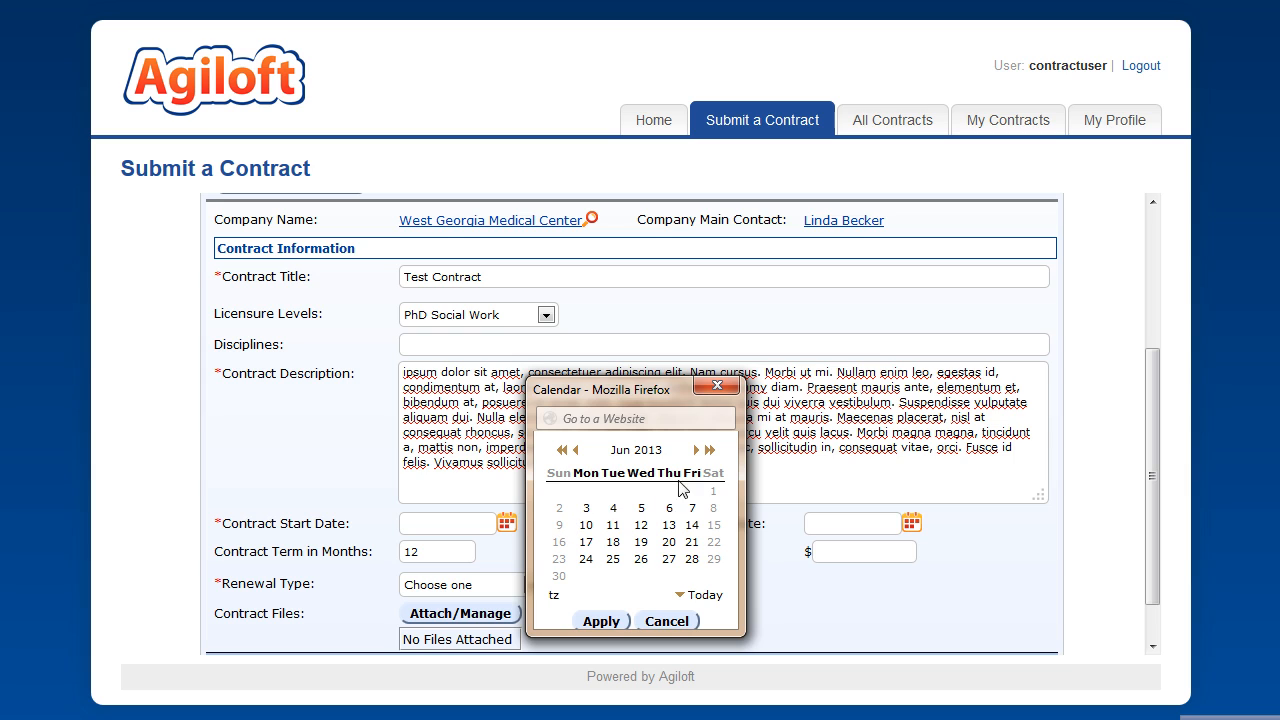
pyautogui.click(713, 491)
pyautogui.click(598, 621)
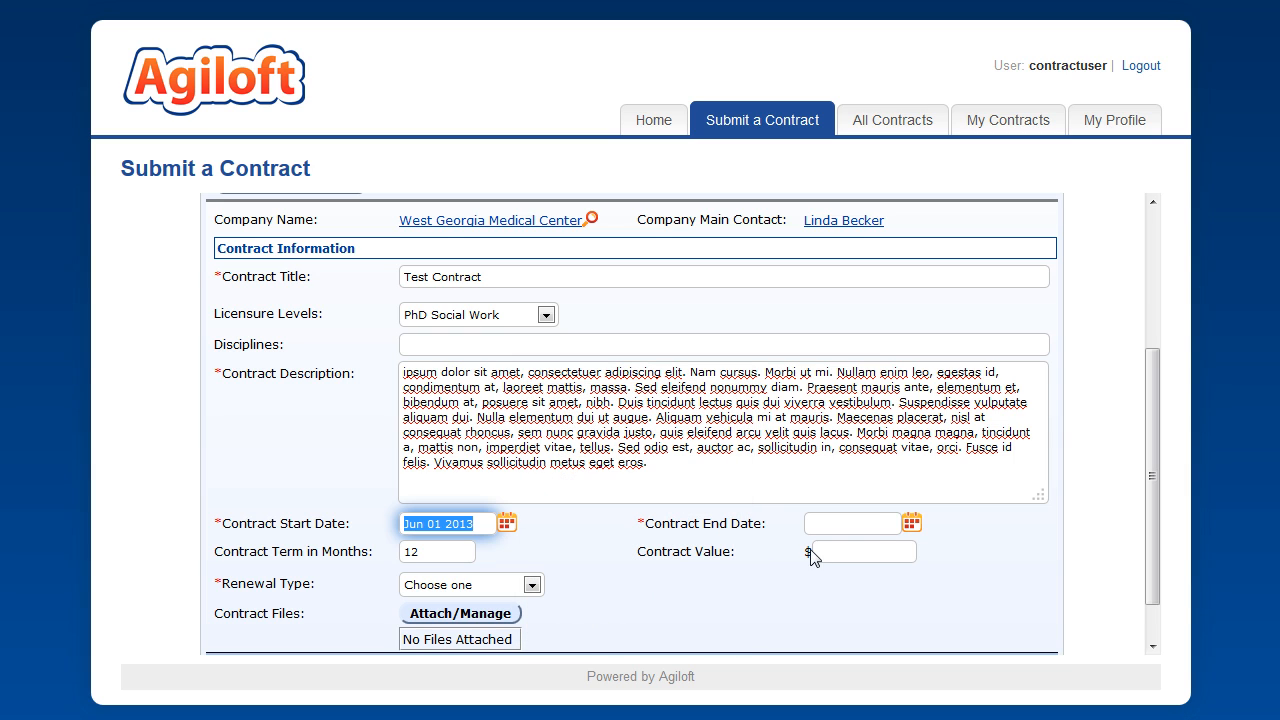
pyautogui.click(911, 525)
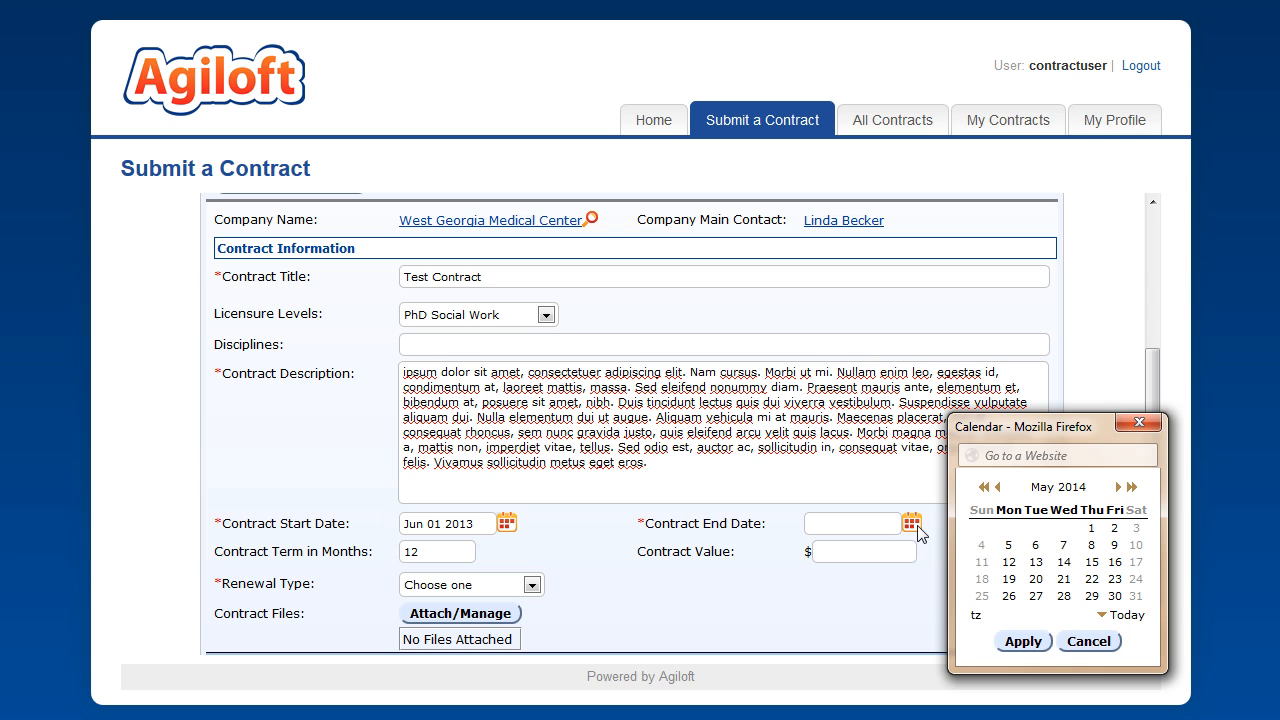
pyautogui.click(1135, 596)
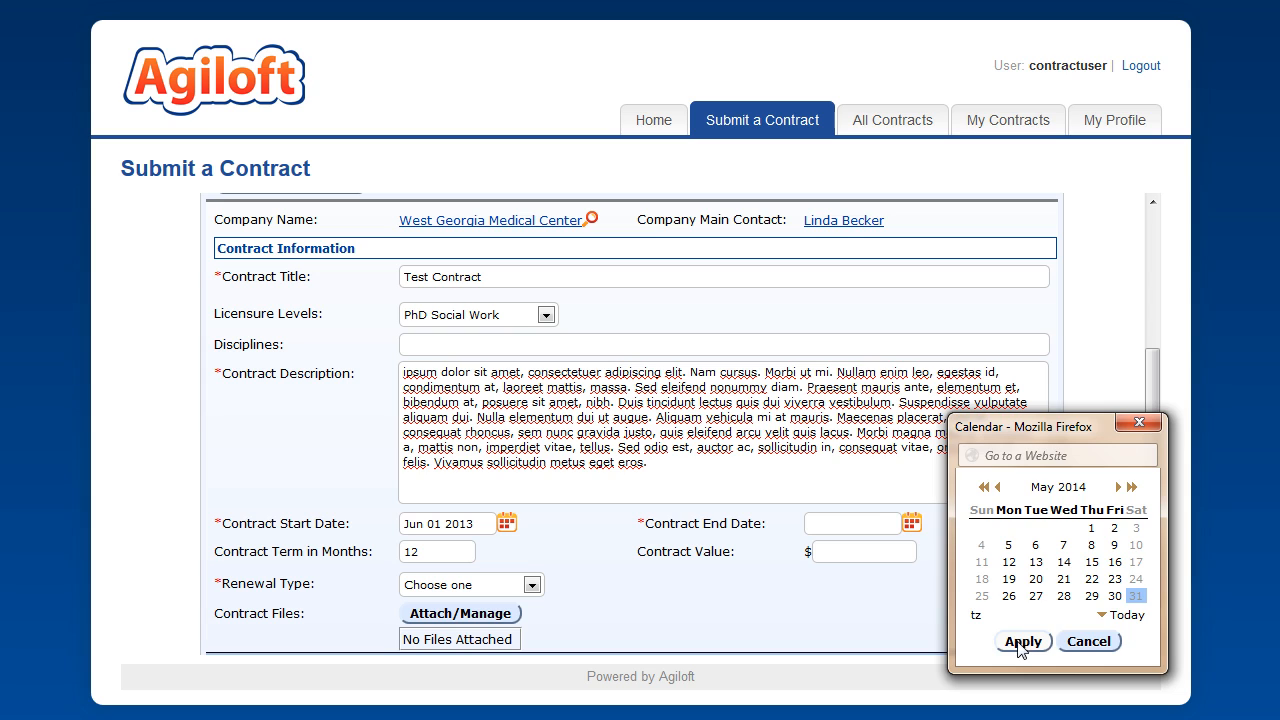
pyautogui.click(1031, 644)
# Set the contract value to $150000 and the renewal type to Notify staff to renew
pyautogui.moveTo(438, 556)
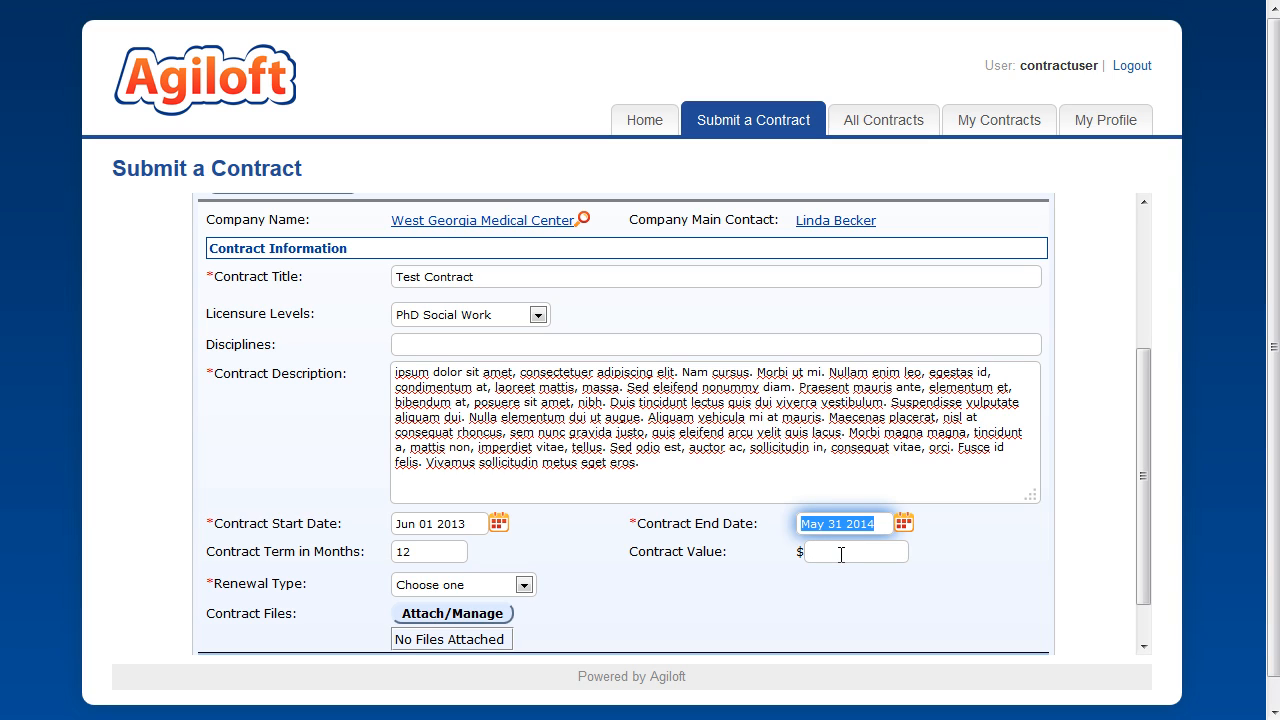
pyautogui.click(841, 555)
pyautogui.write('150000')
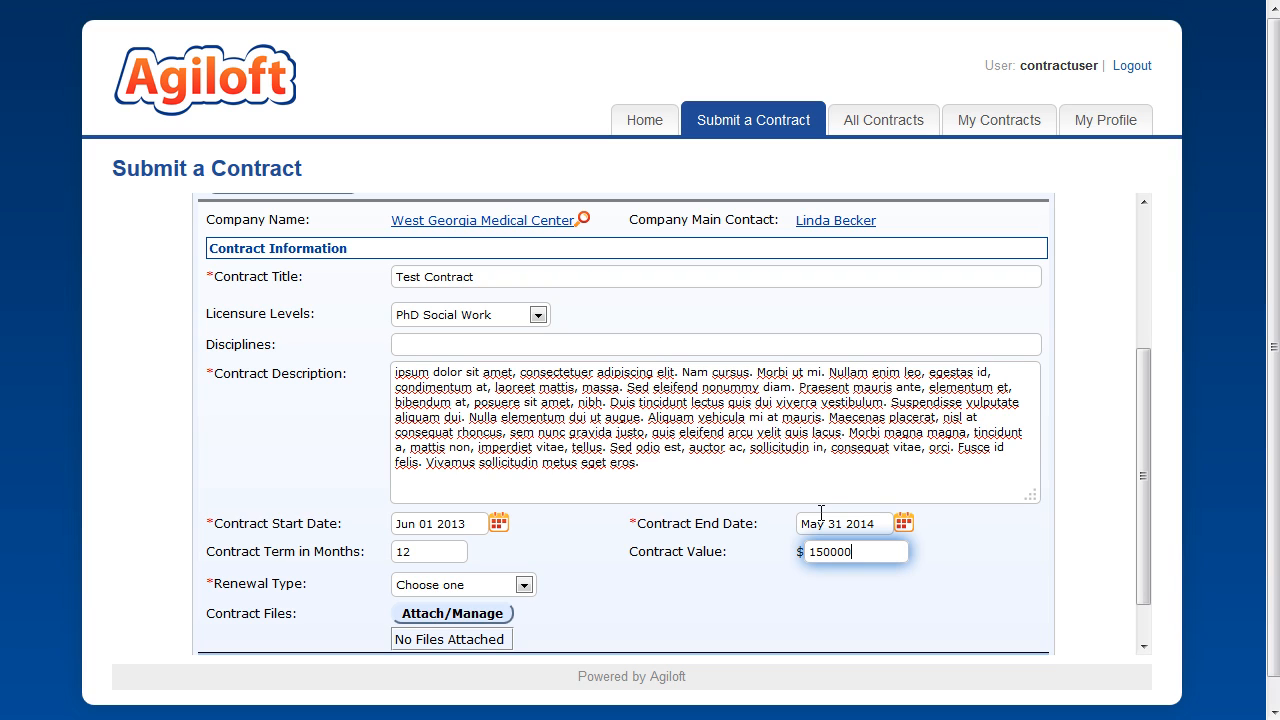
pyautogui.click(524, 587)
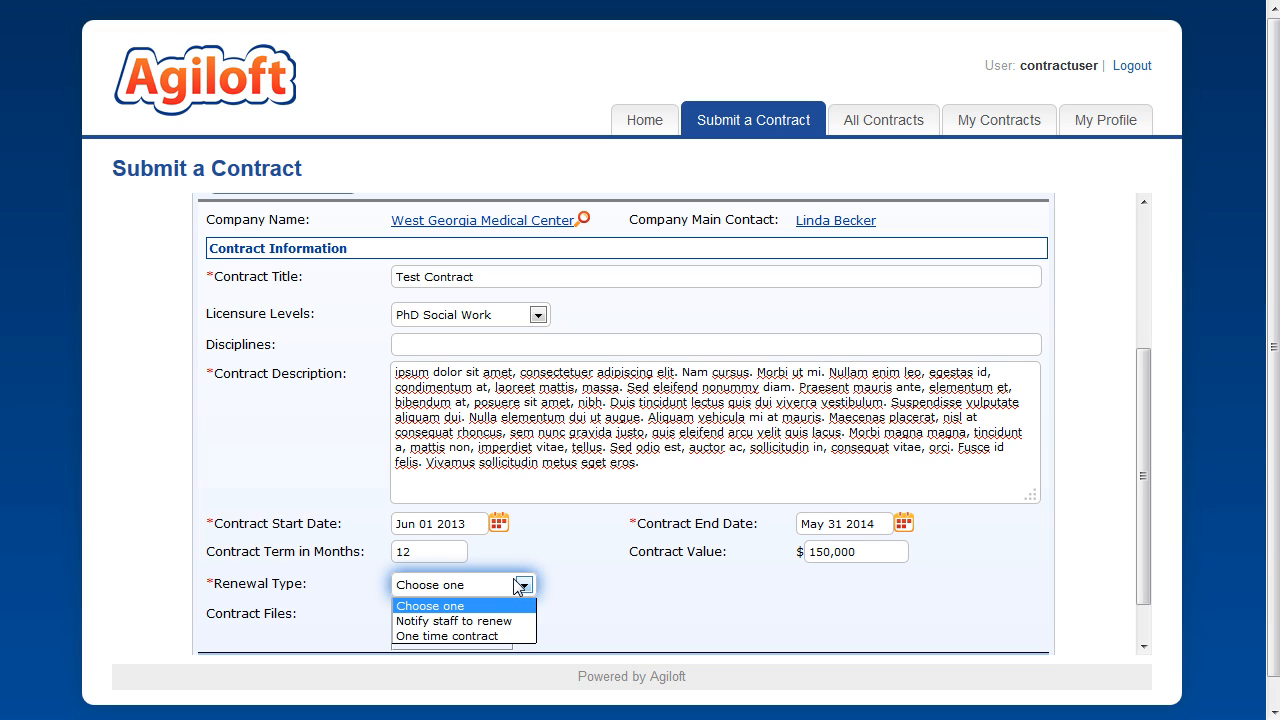
pyautogui.click(474, 627)
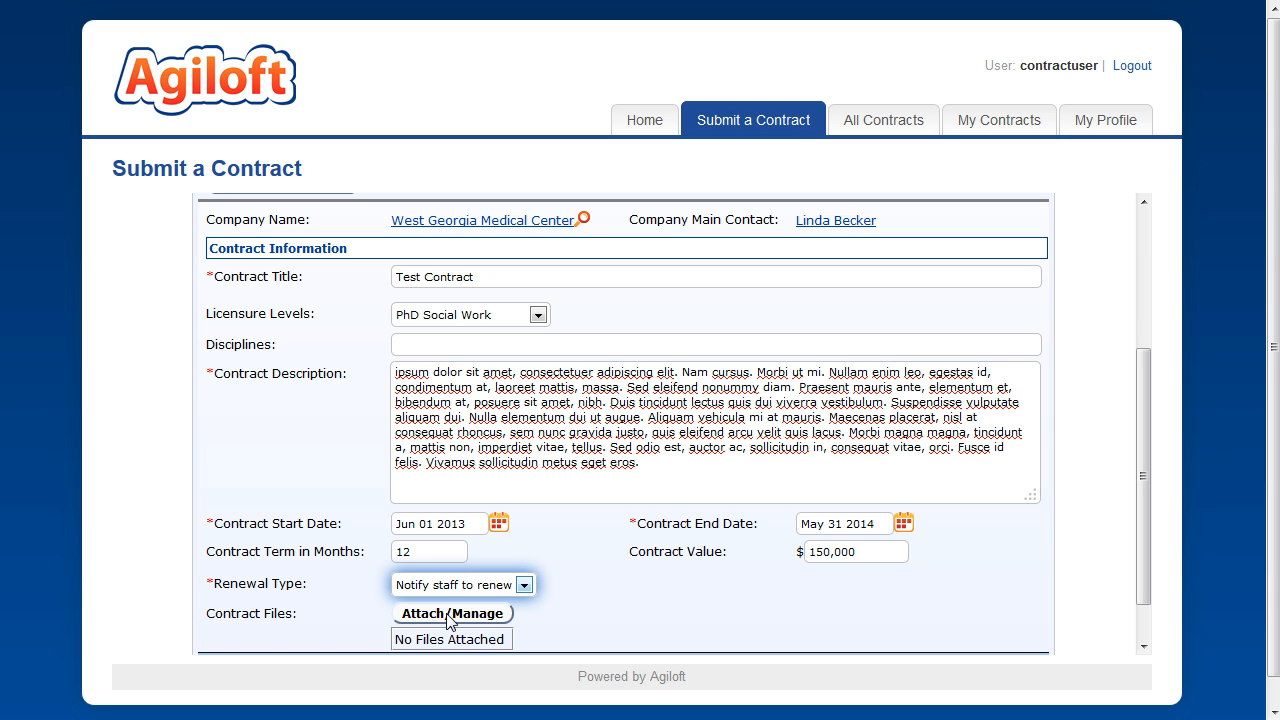
# Check the contract's renewal settings and save the new contract
pyautogui.scroll(3, 448, 620)
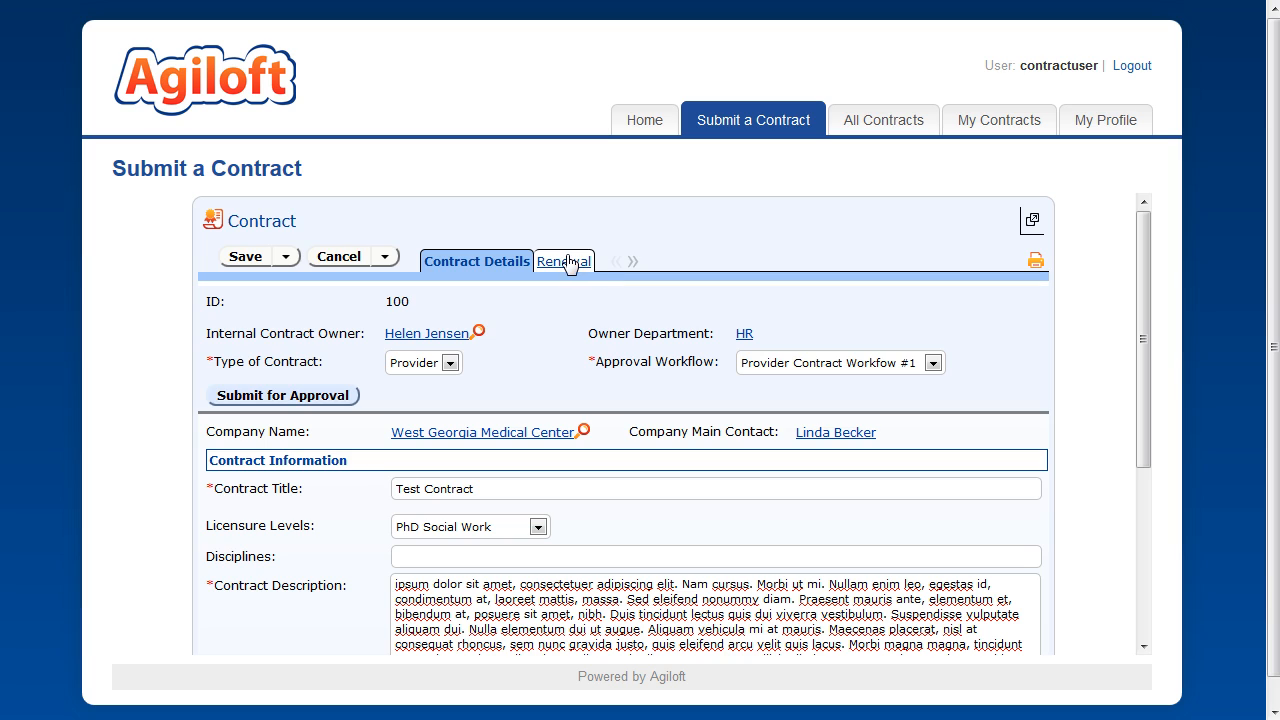
pyautogui.click(563, 262)
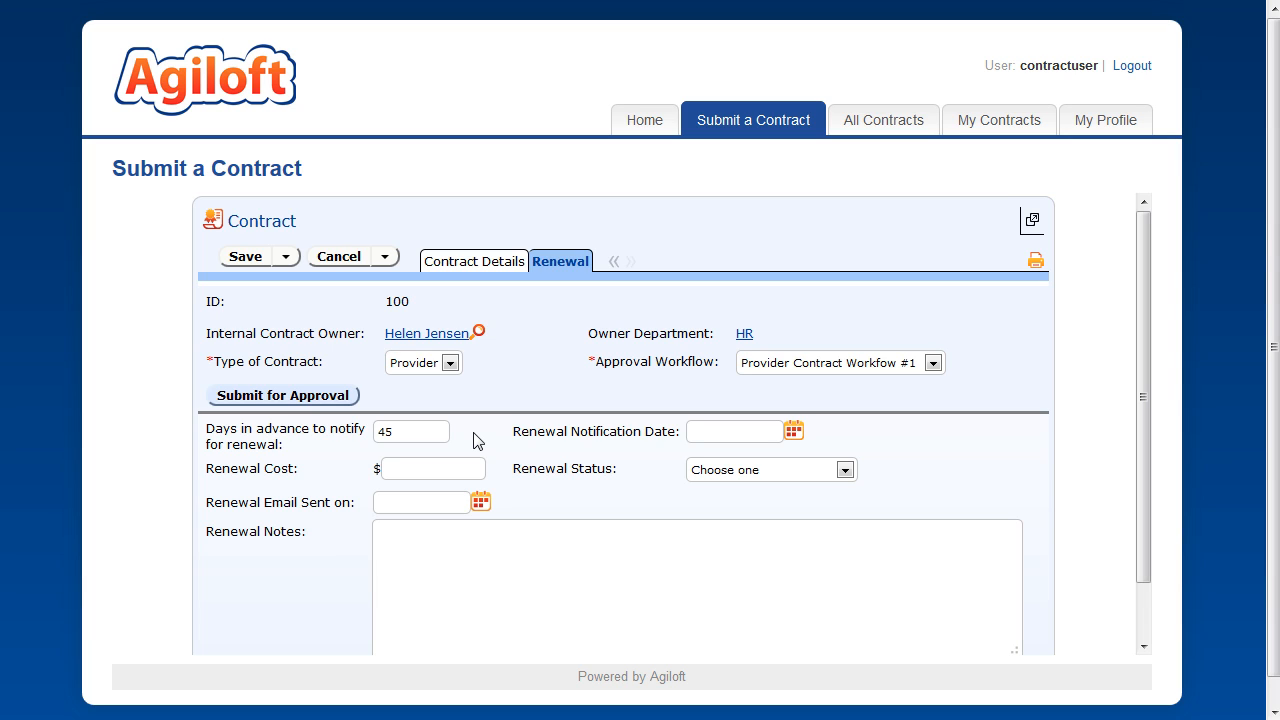
pyautogui.moveTo(718, 435)
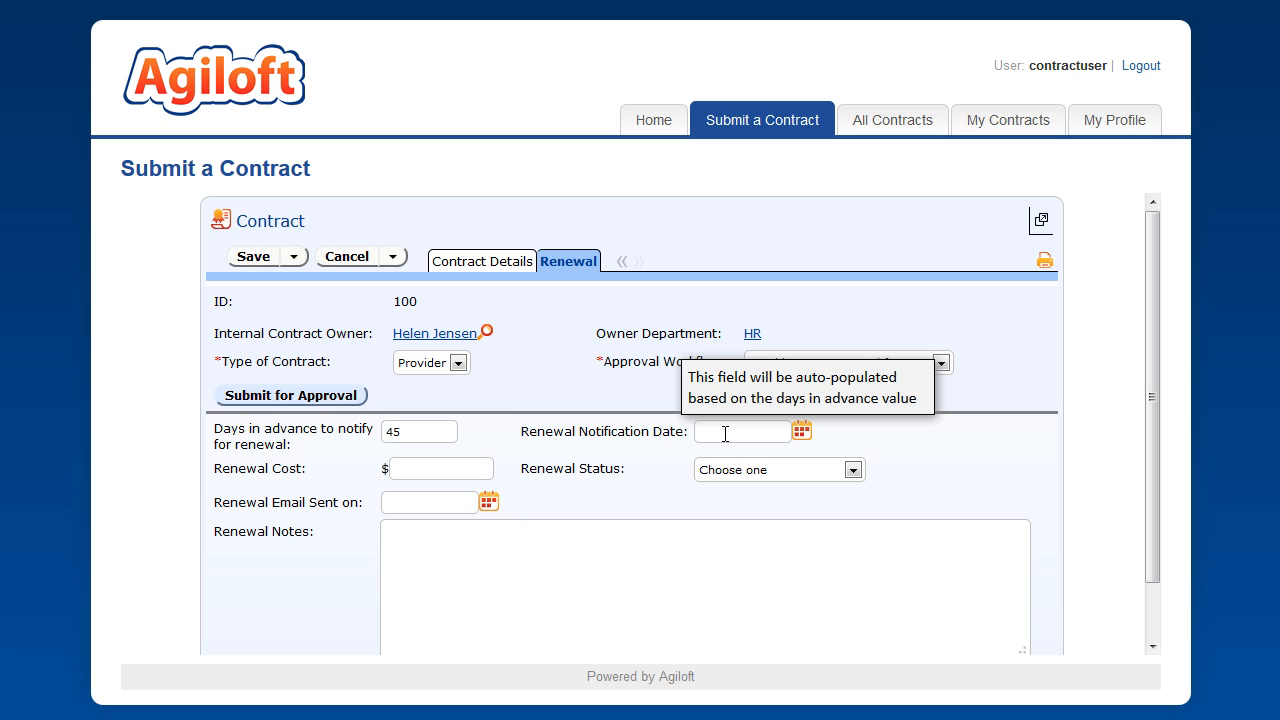
pyautogui.click(253, 259)
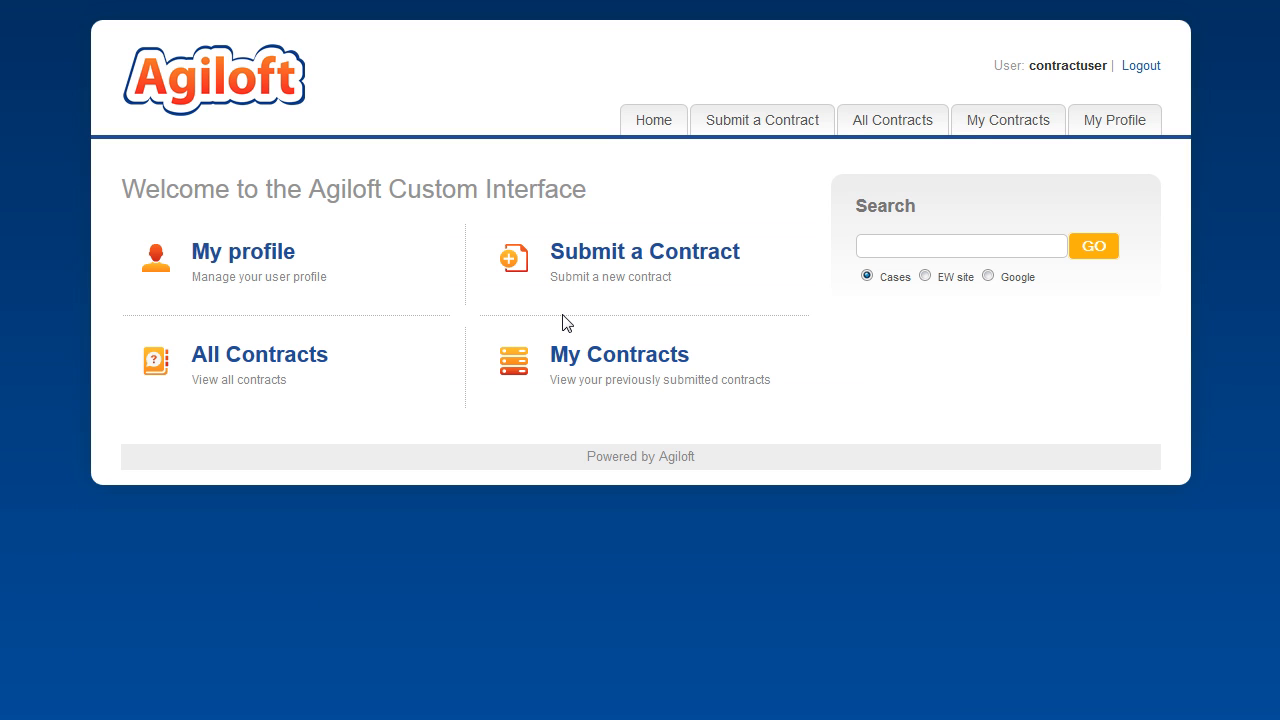
# Open the draft Test Contract for West Georgia Medical Center from your own contracts and submit it for approval
pyautogui.click(613, 356)
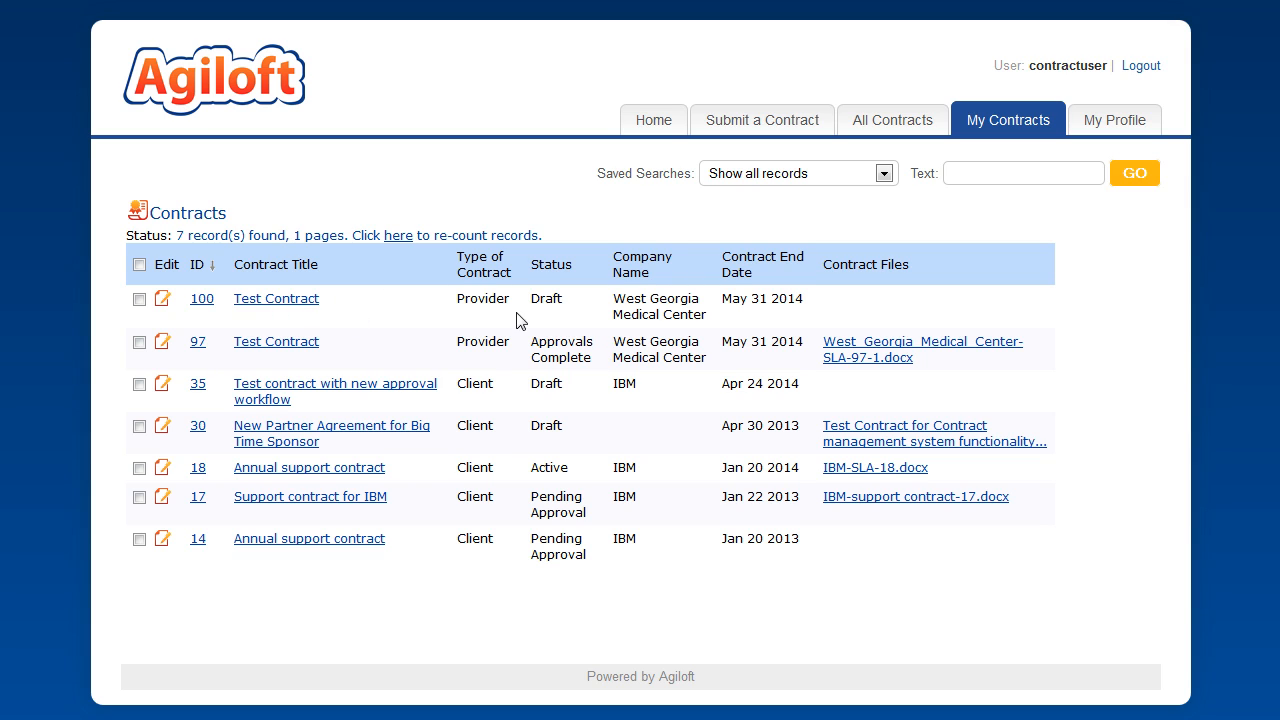
pyautogui.click(161, 302)
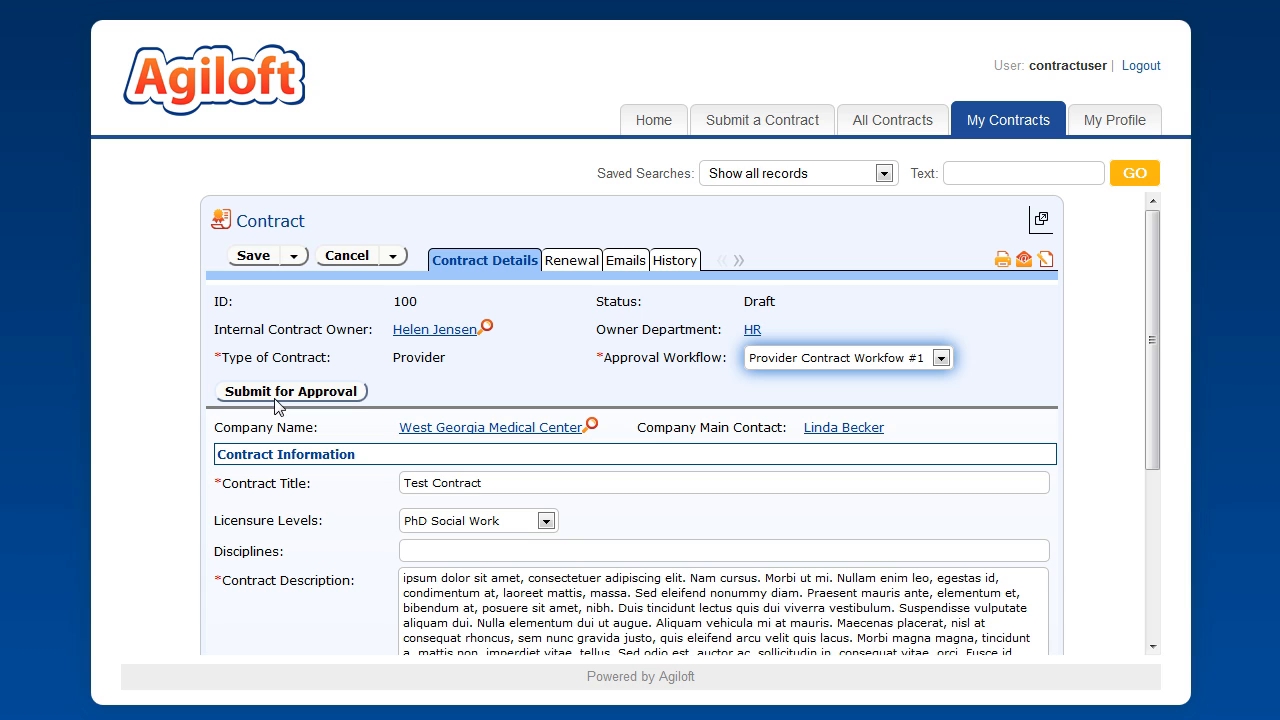
pyautogui.scroll(-3, 558, 615)
pyautogui.scroll(3, 560, 575)
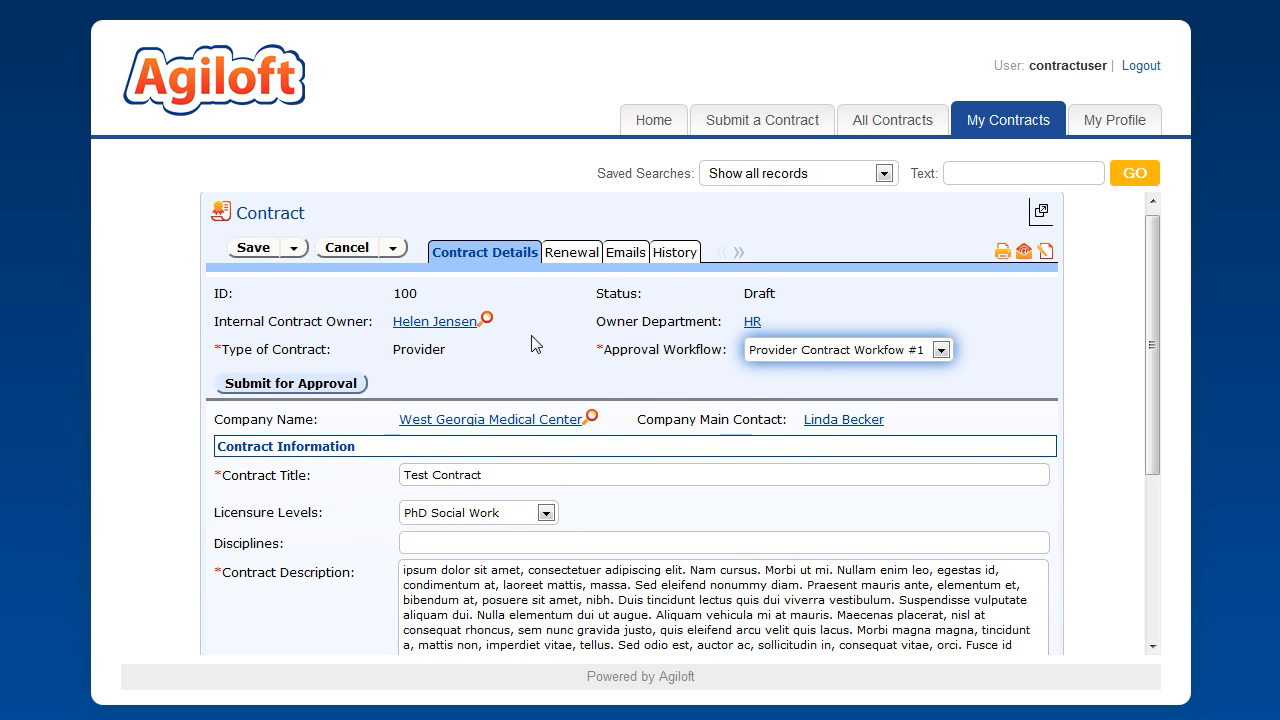
pyautogui.click(316, 386)
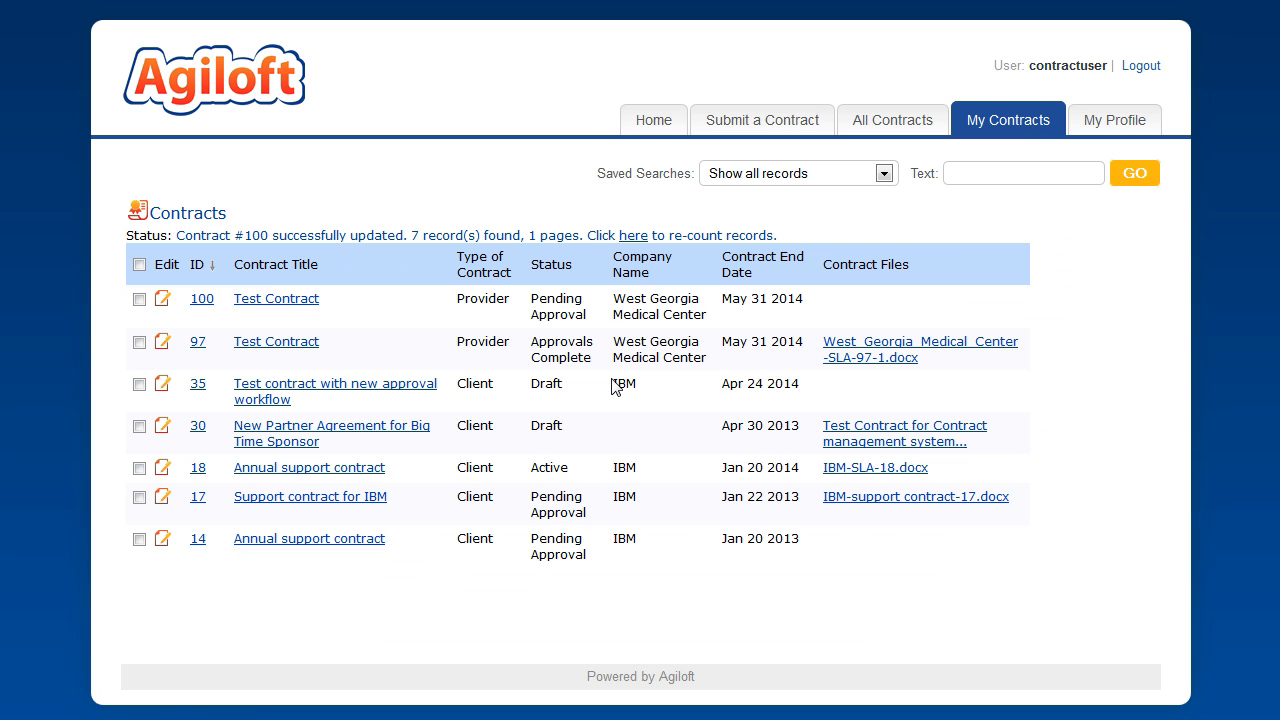
# View the details of the West Georgia Medical Center contract with status Approvals Complete, and close the record
pyautogui.click(164, 346)
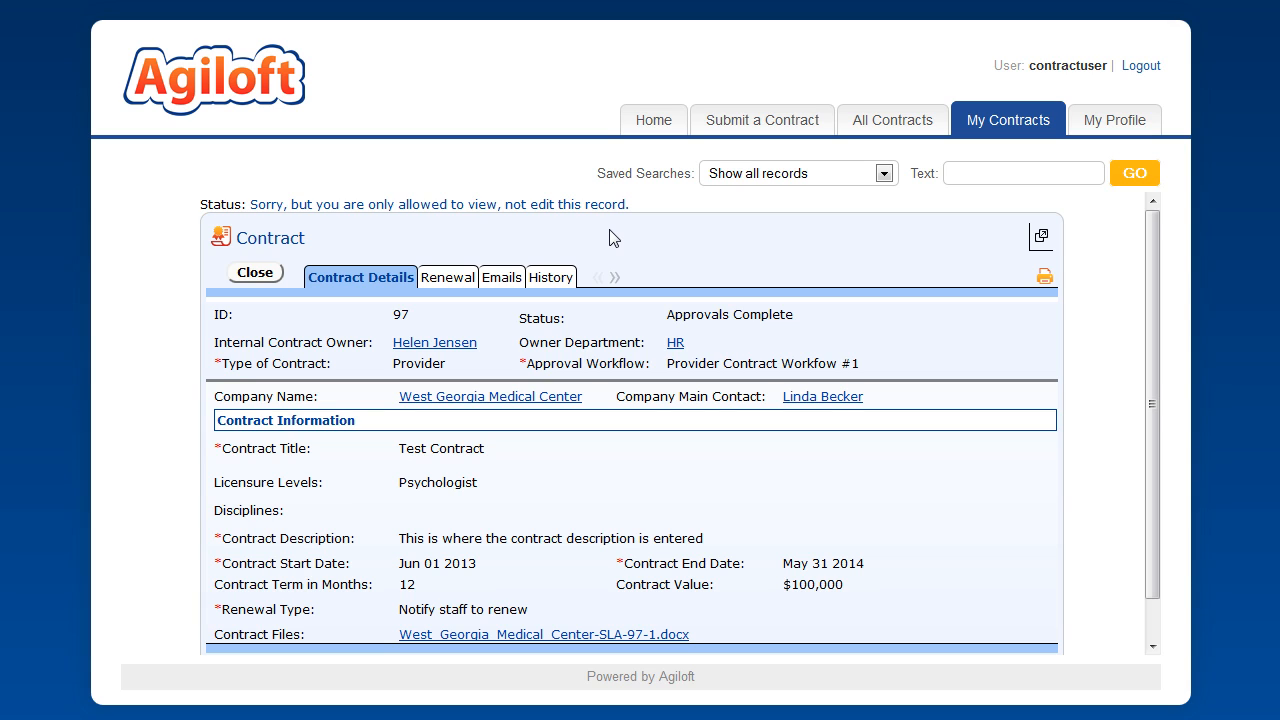
pyautogui.click(255, 272)
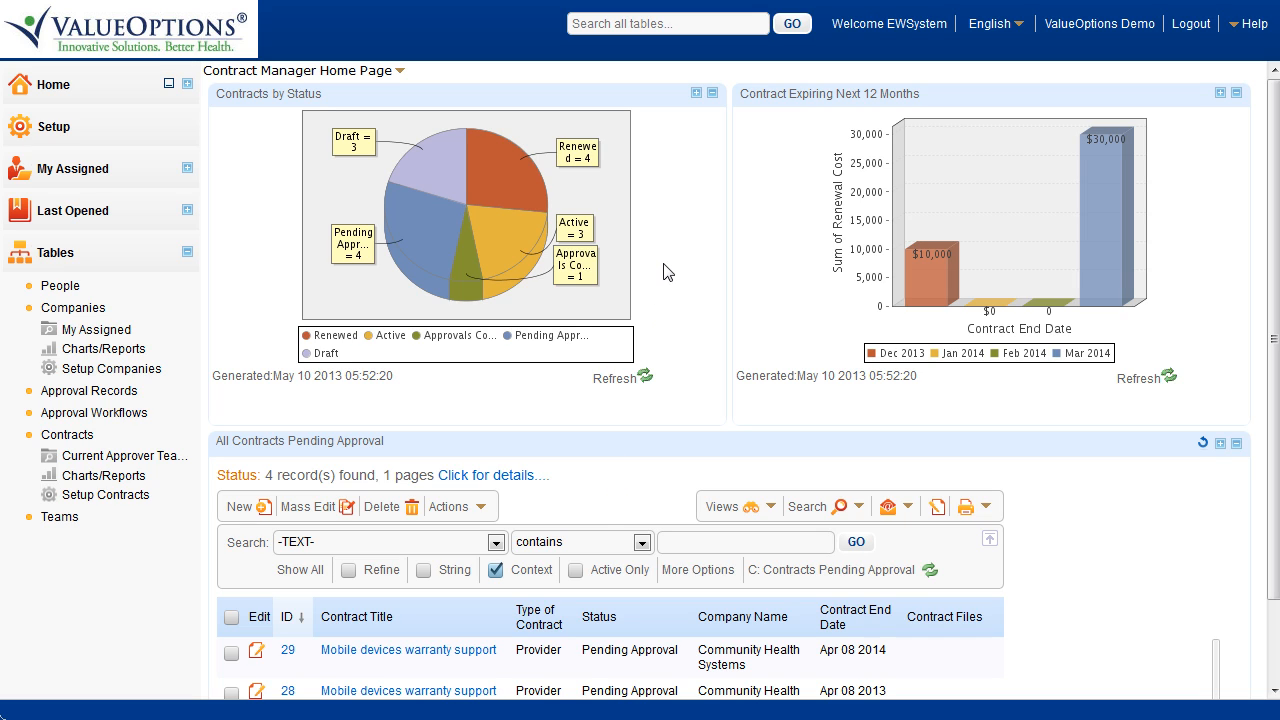
# Open the Contracts table's print template management and review the settings of the Provider Template
pyautogui.click(363, 78)
pyautogui.click(70, 440)
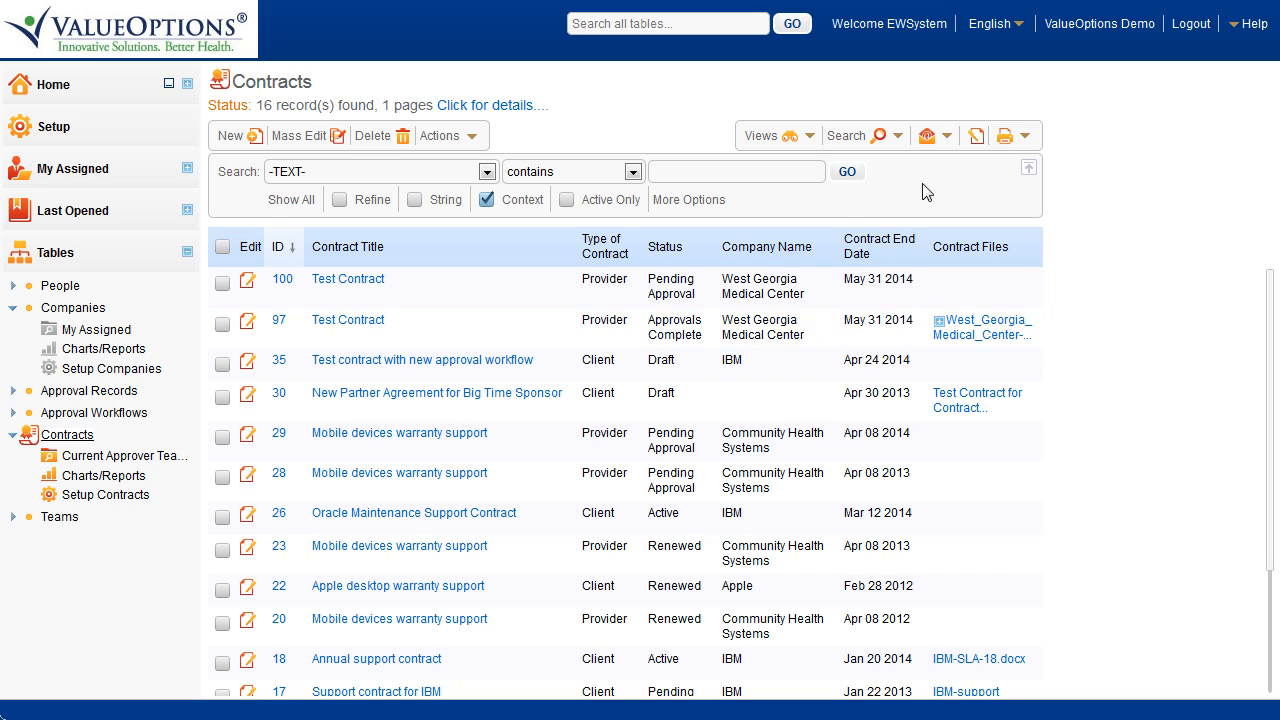
pyautogui.click(1018, 140)
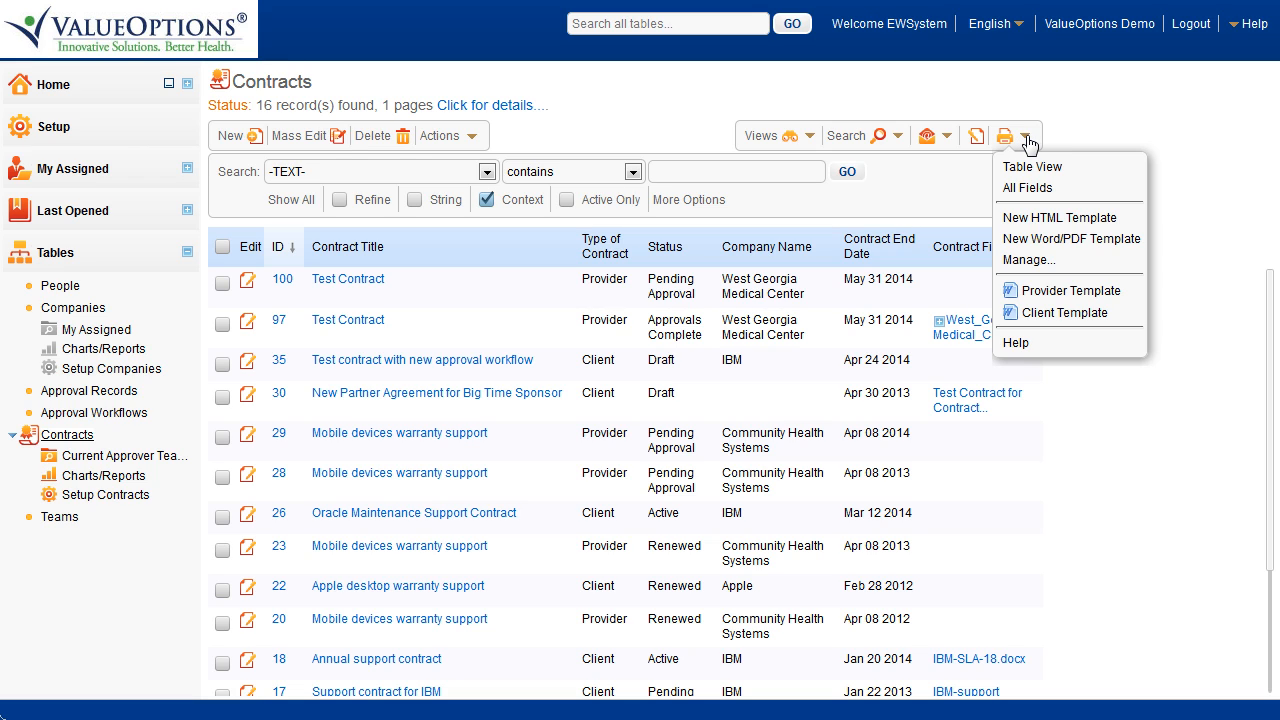
pyautogui.click(1040, 266)
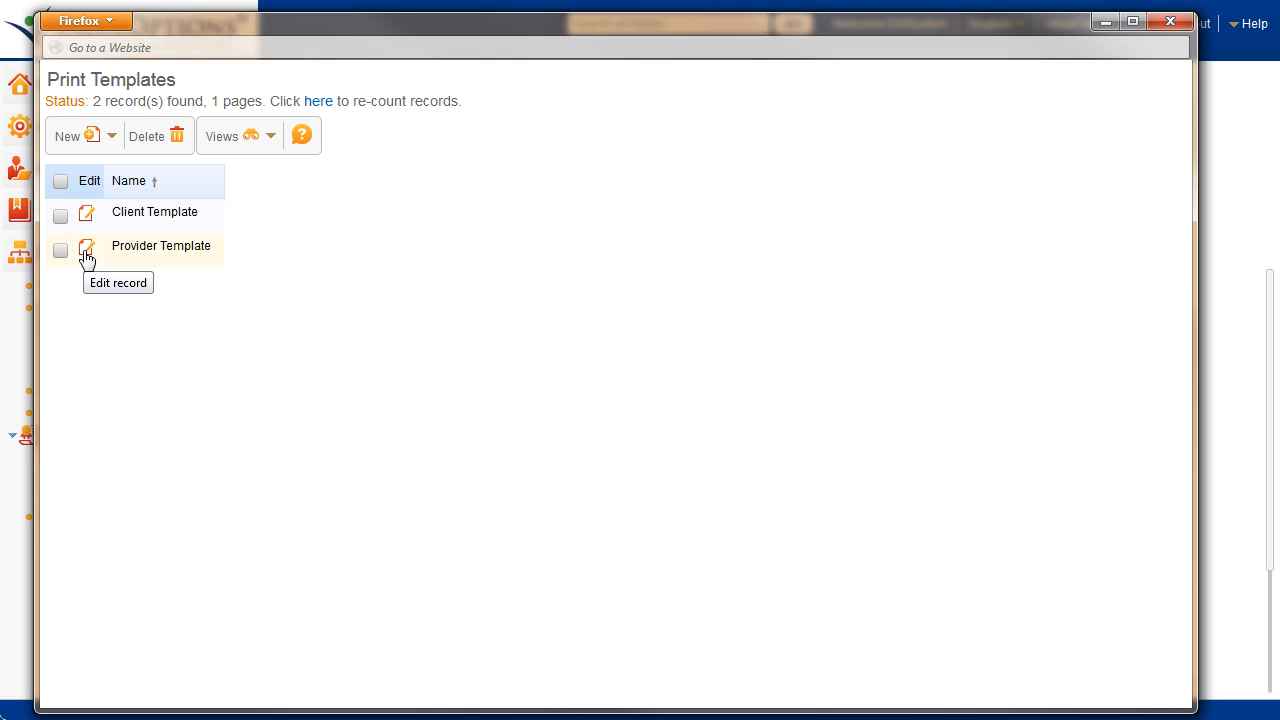
pyautogui.click(86, 254)
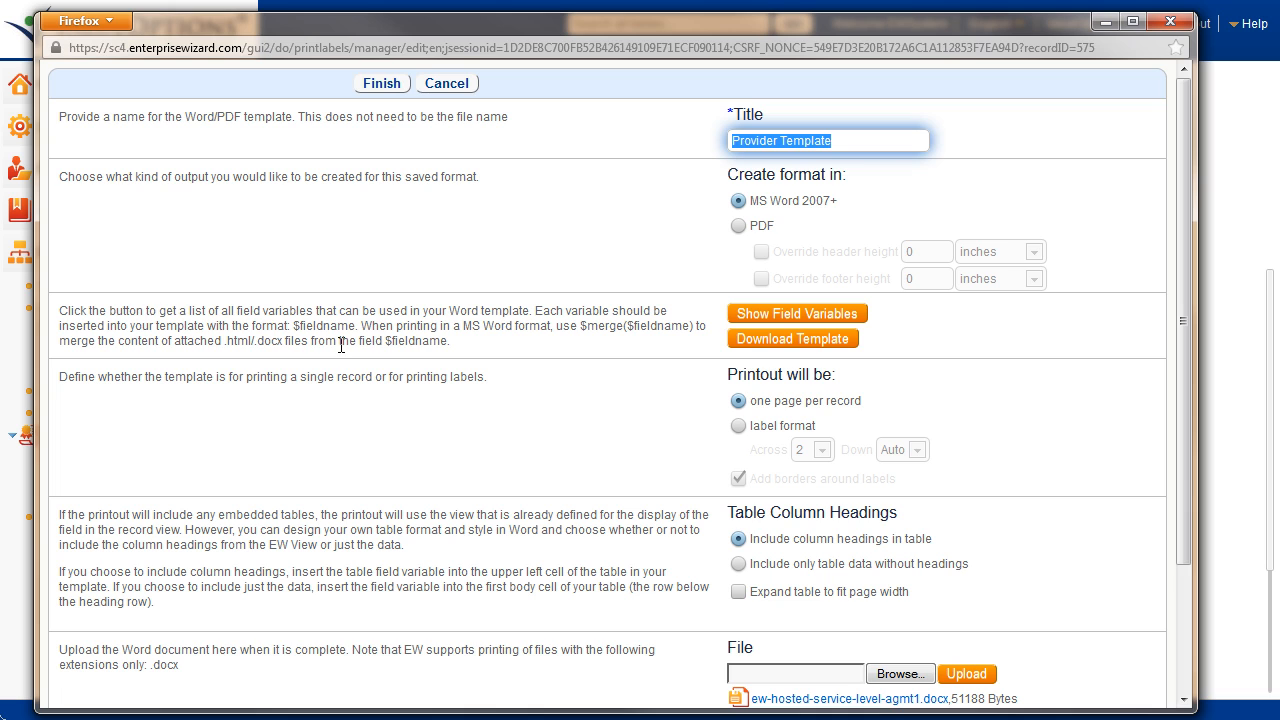
pyautogui.scroll(-3, 341, 345)
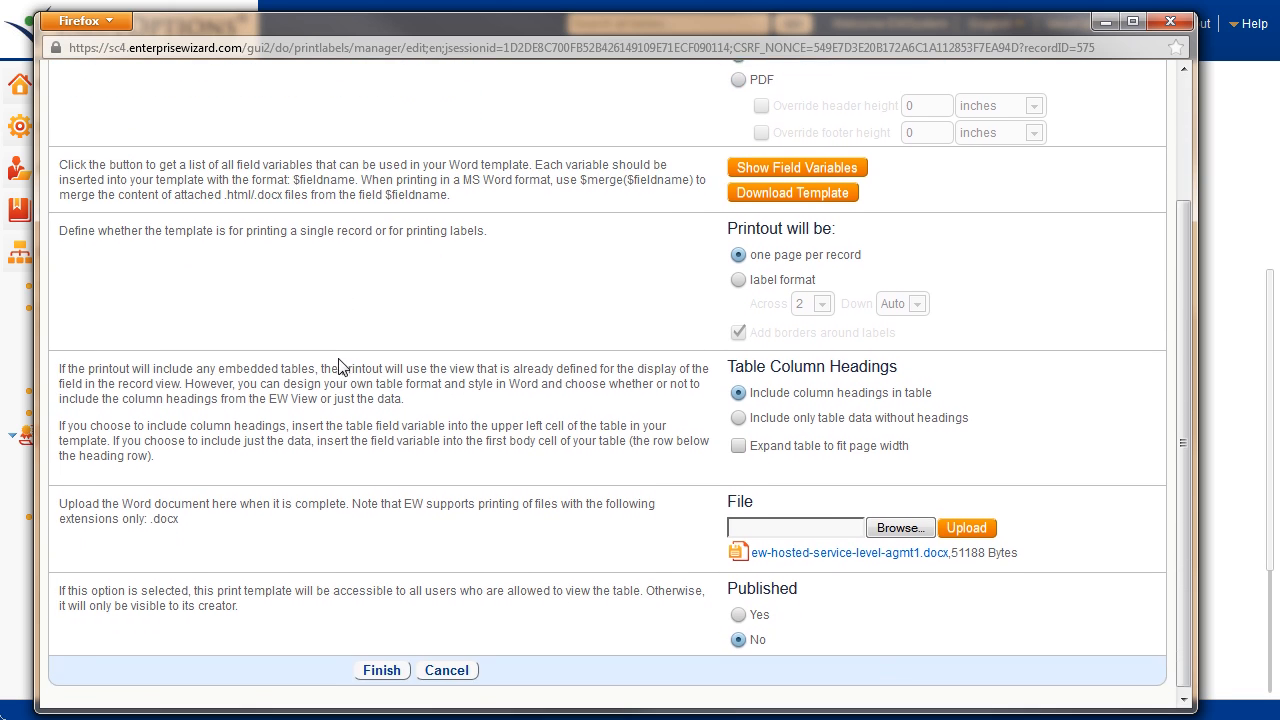
# Open the template file ew-hosted-service-level-agmt1.docx in Word to examine its field variables, close it and cancel the template editing
pyautogui.click(840, 550)
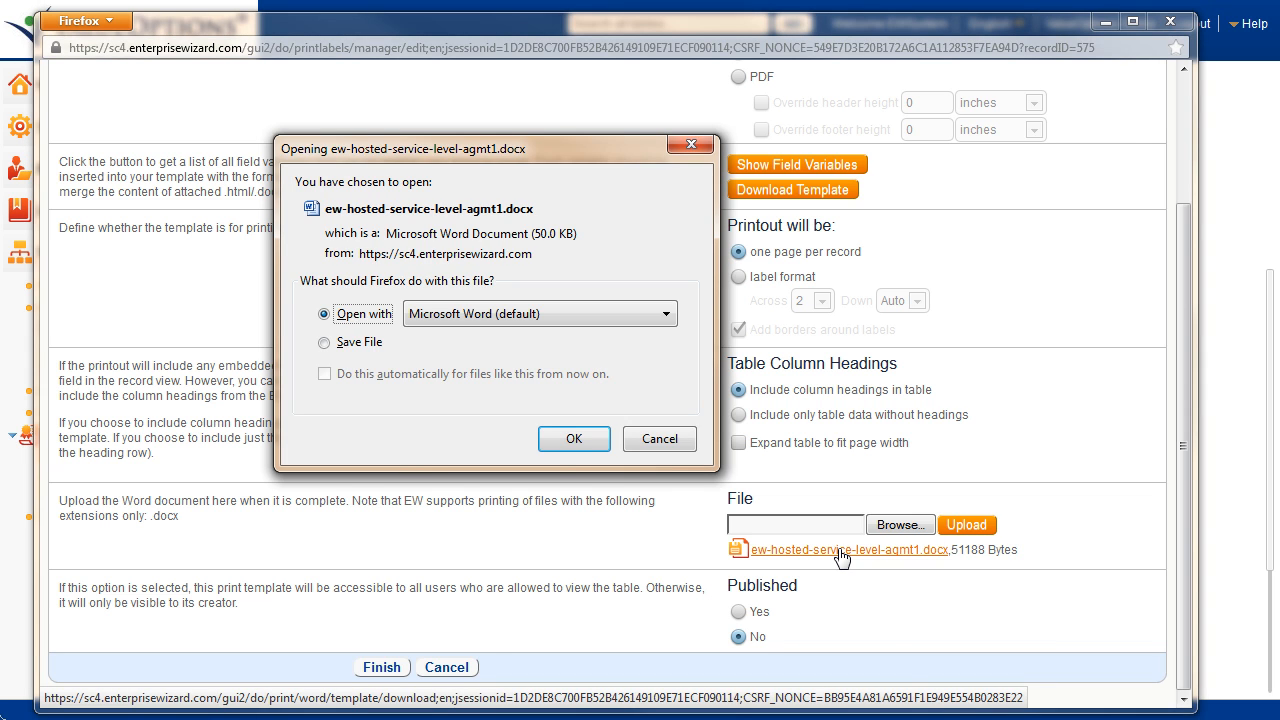
pyautogui.press('Return')
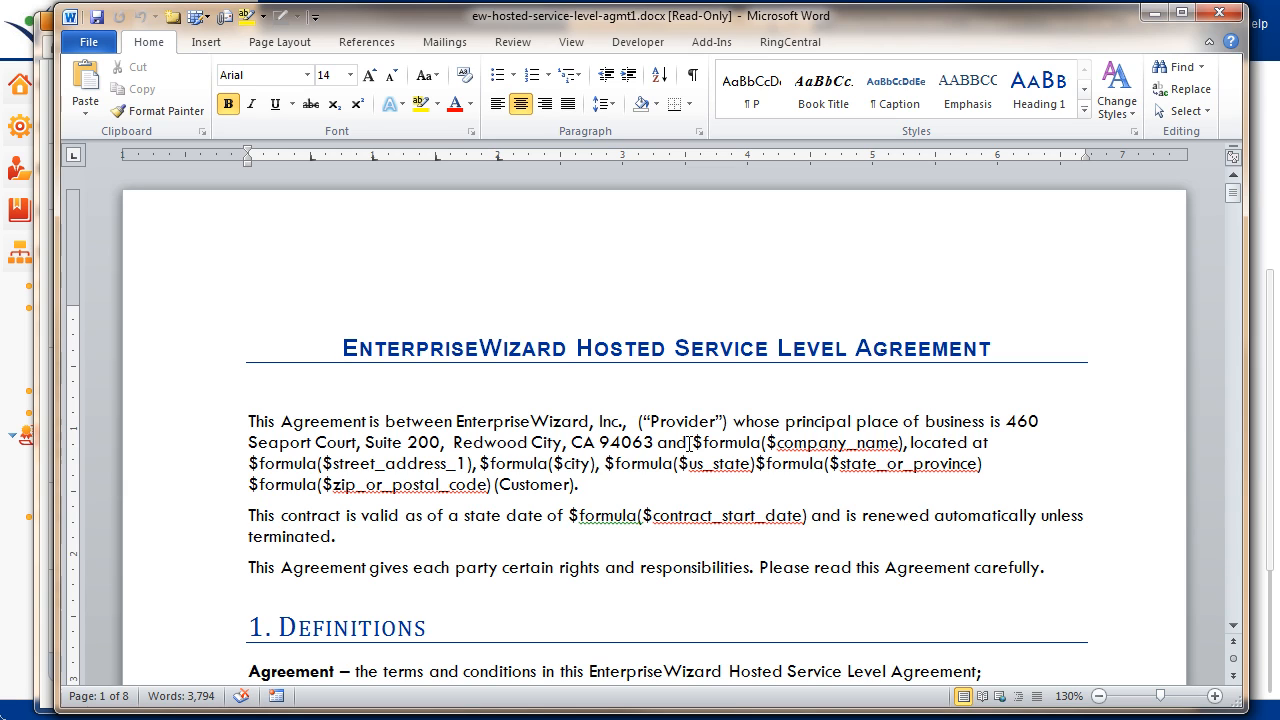
pyautogui.click(1216, 26)
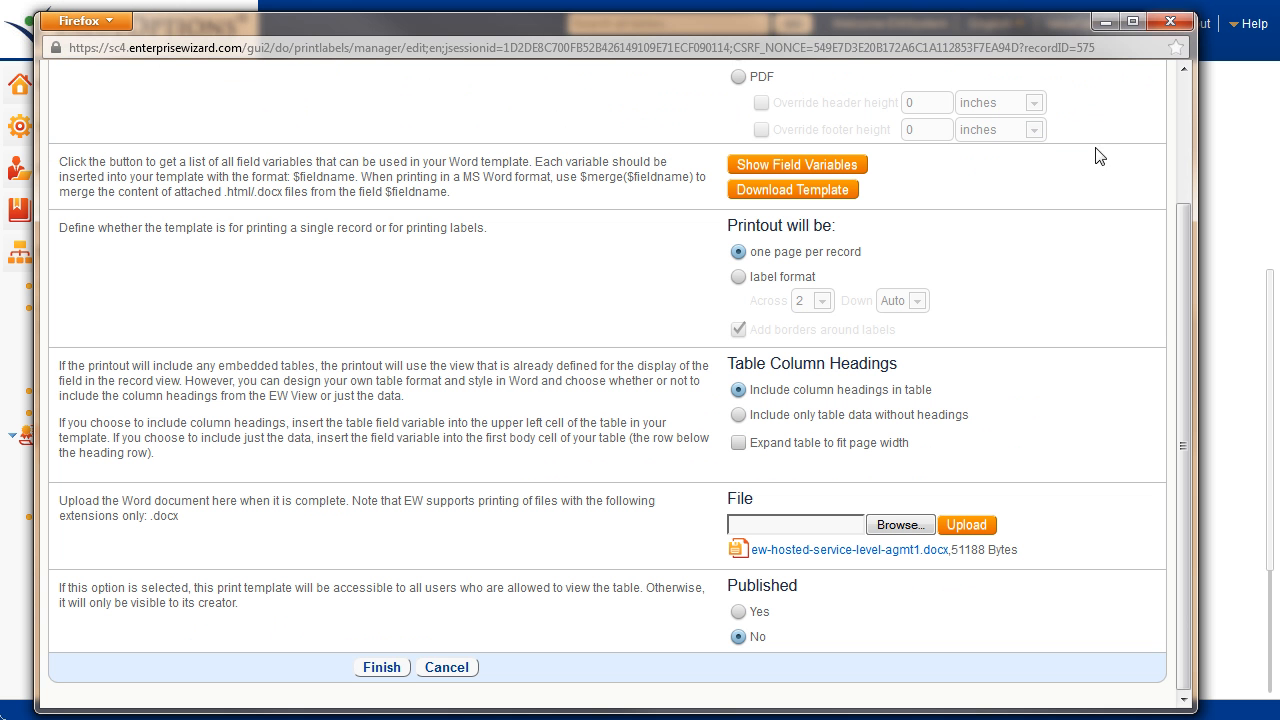
pyautogui.click(446, 667)
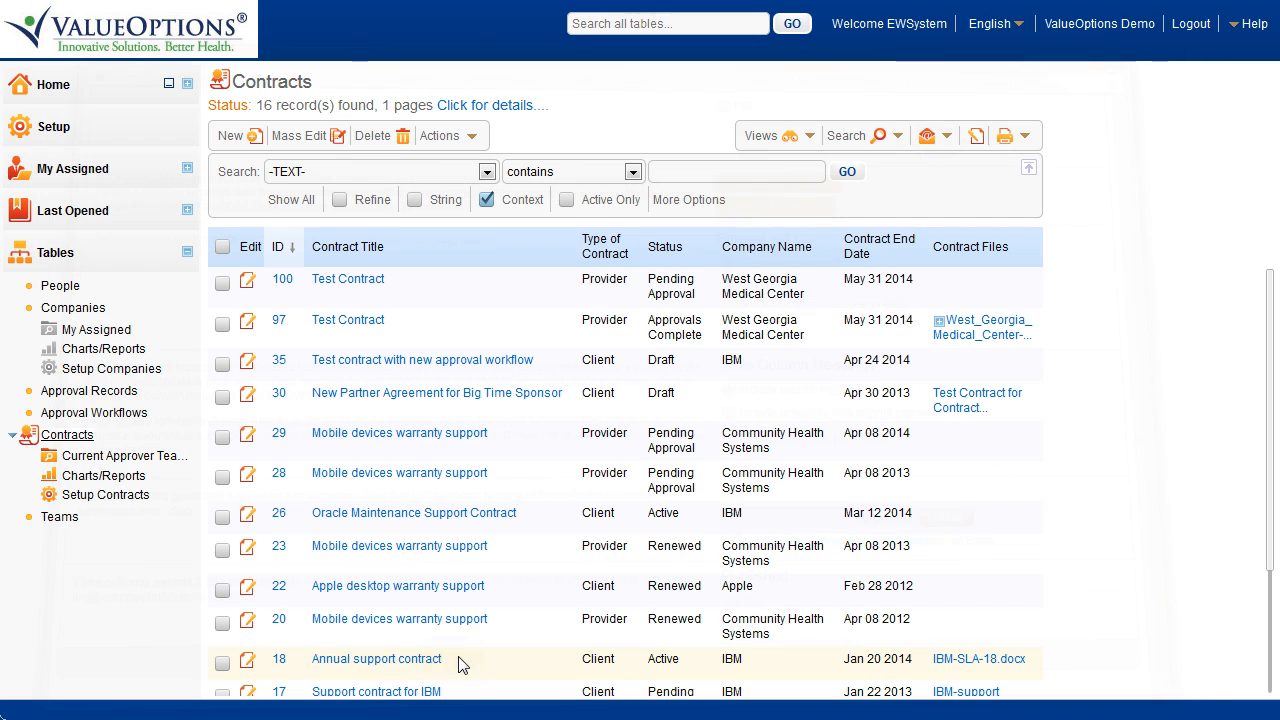
# Edit the Pending Approval contract for West Georgia Medical Center, review its details, and create and attach its contract document
pyautogui.click(248, 284)
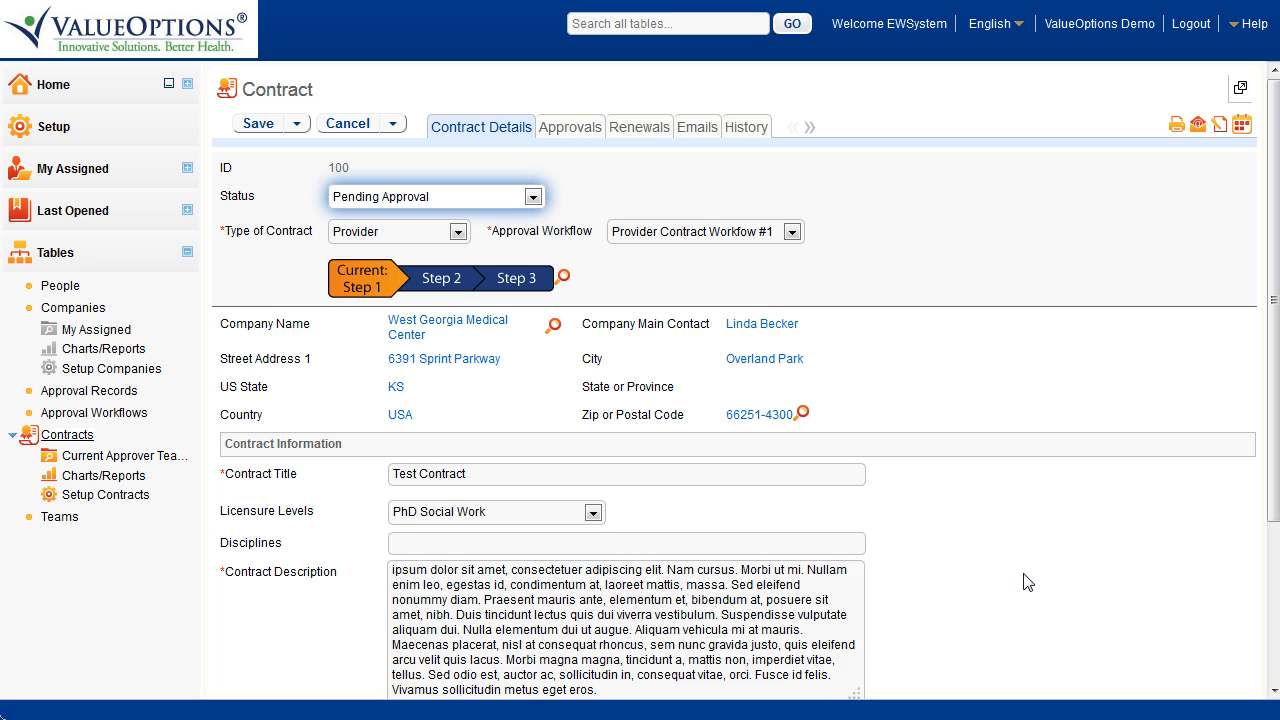
pyautogui.scroll(-3, 1020, 578)
pyautogui.scroll(-1, 1013, 577)
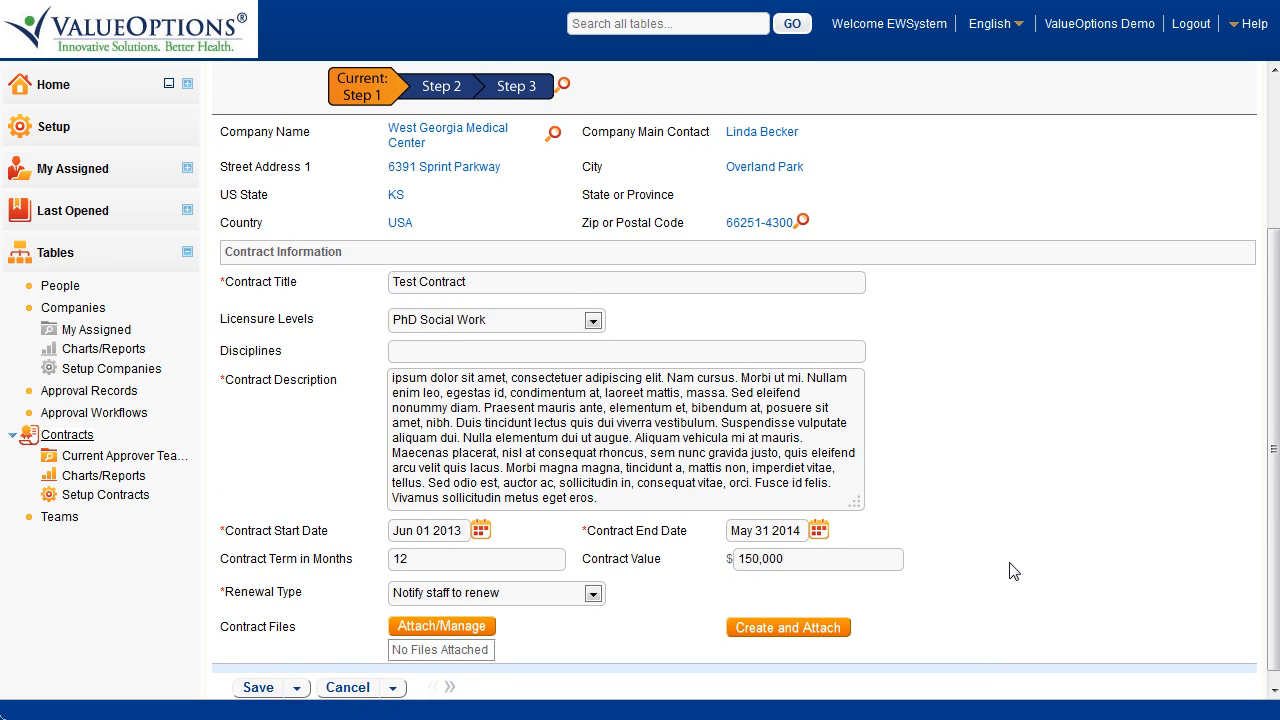
pyautogui.scroll(4, 1010, 550)
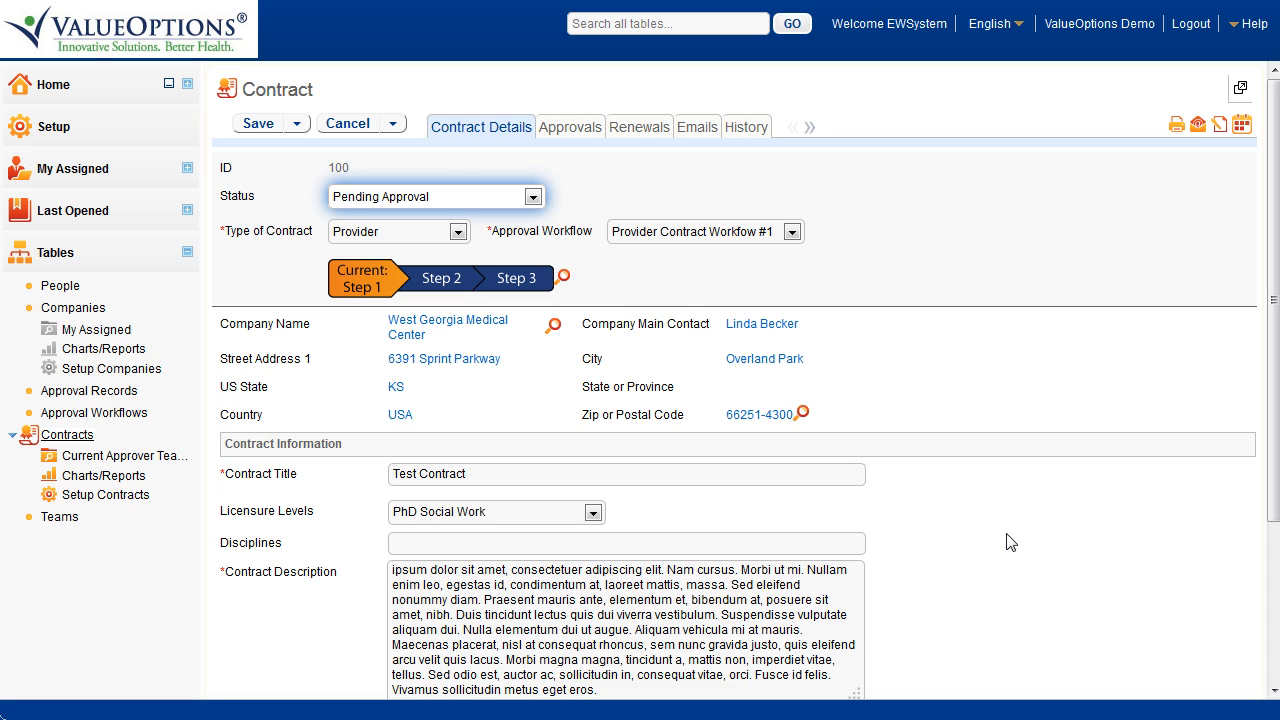
pyautogui.scroll(-4, 1008, 540)
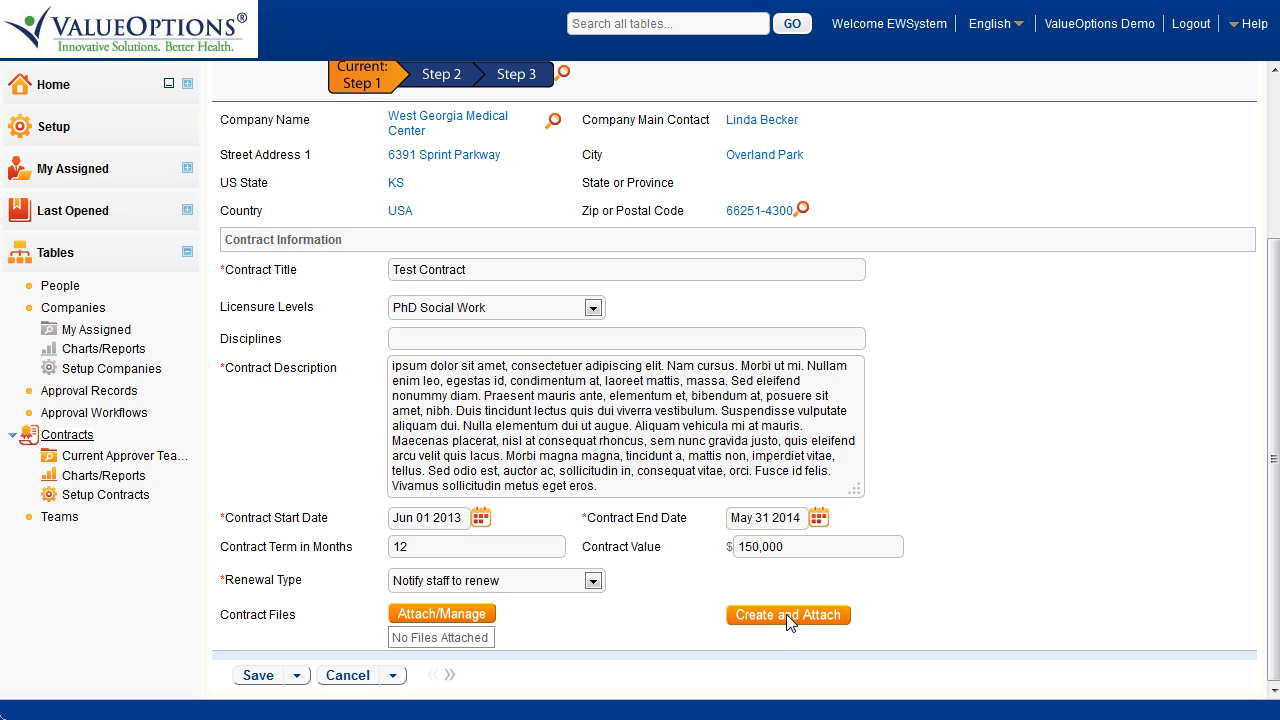
pyautogui.click(787, 613)
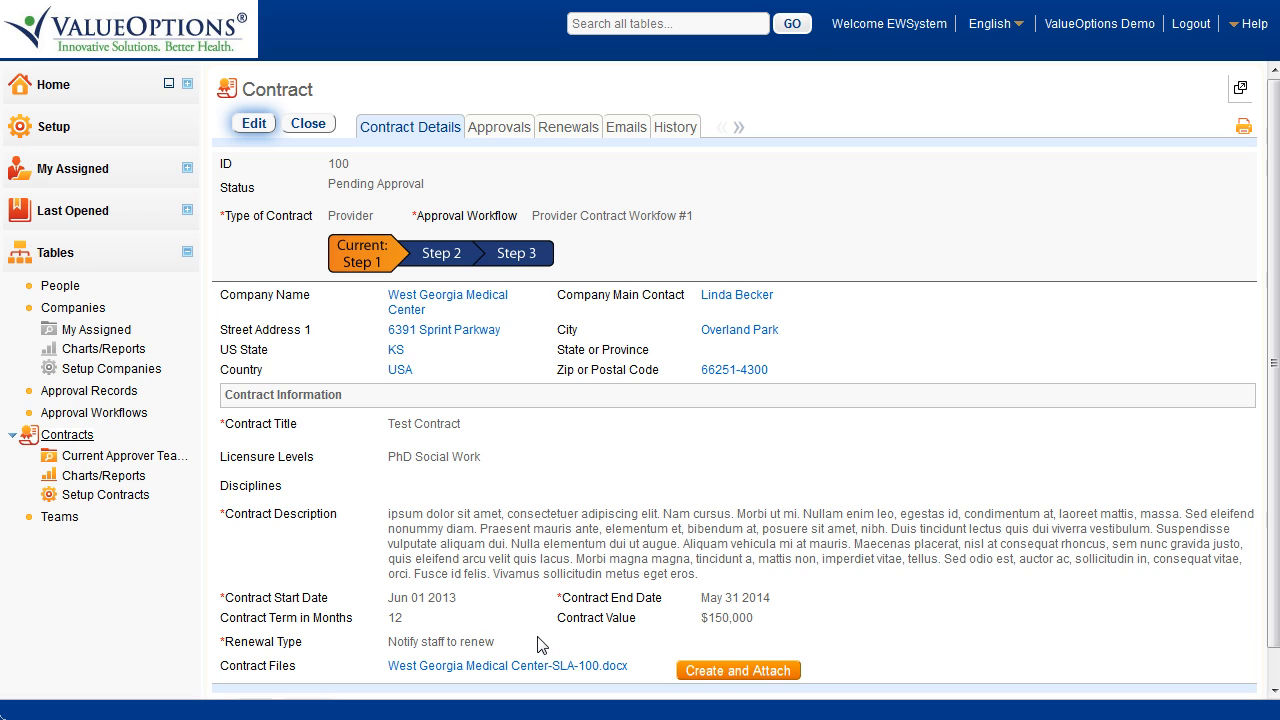
# Check out the attached West Georgia Medical Center-SLA-100.docx from the contract's attachments, open it in Word and save the contract
pyautogui.click(254, 124)
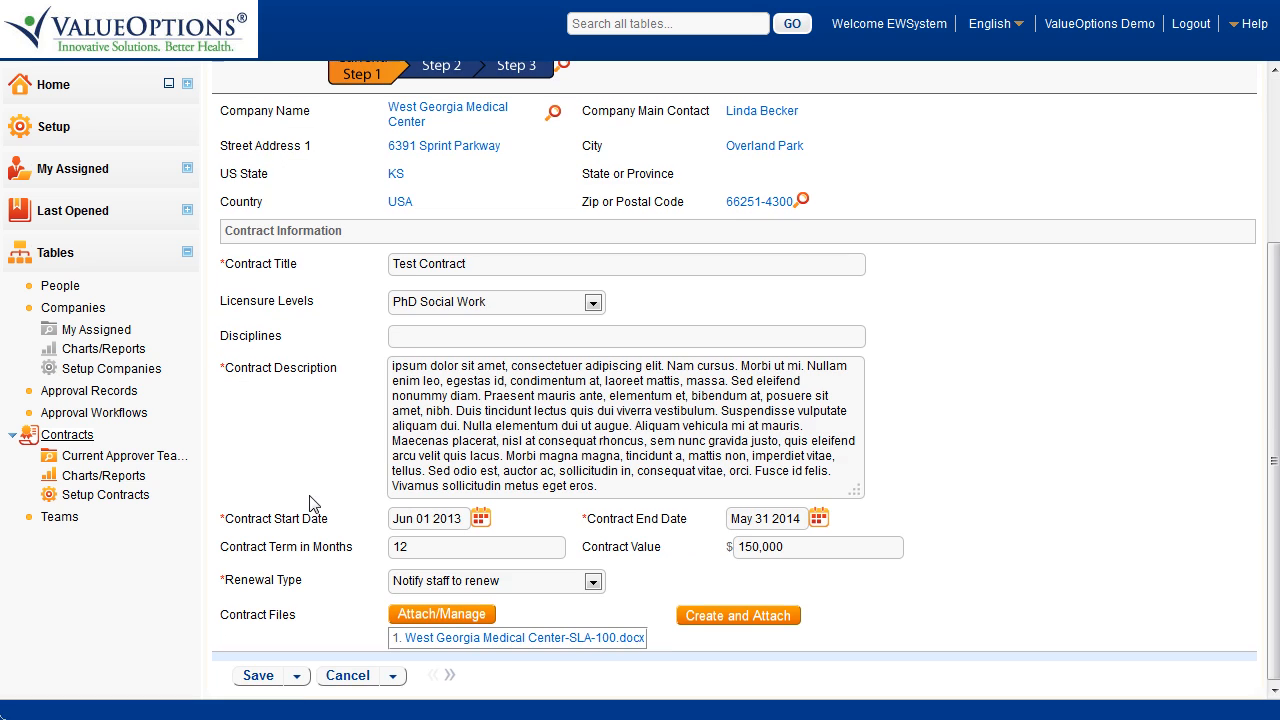
pyautogui.click(431, 614)
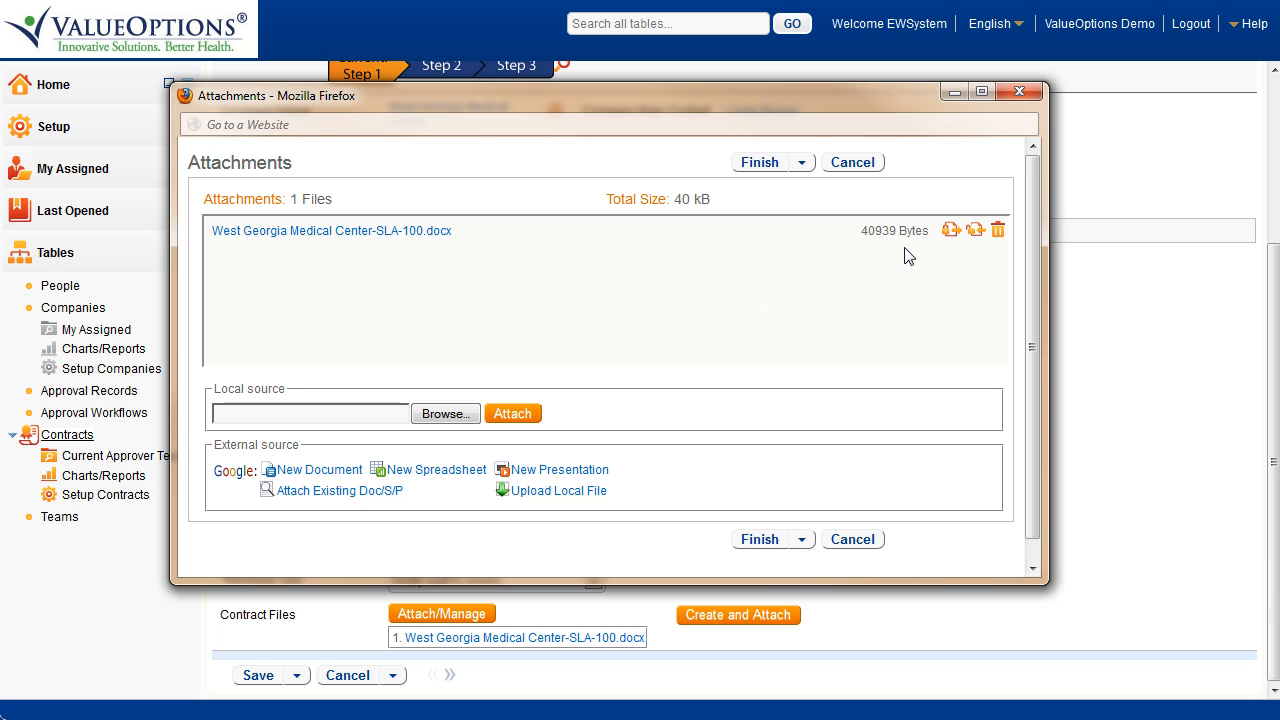
pyautogui.click(948, 231)
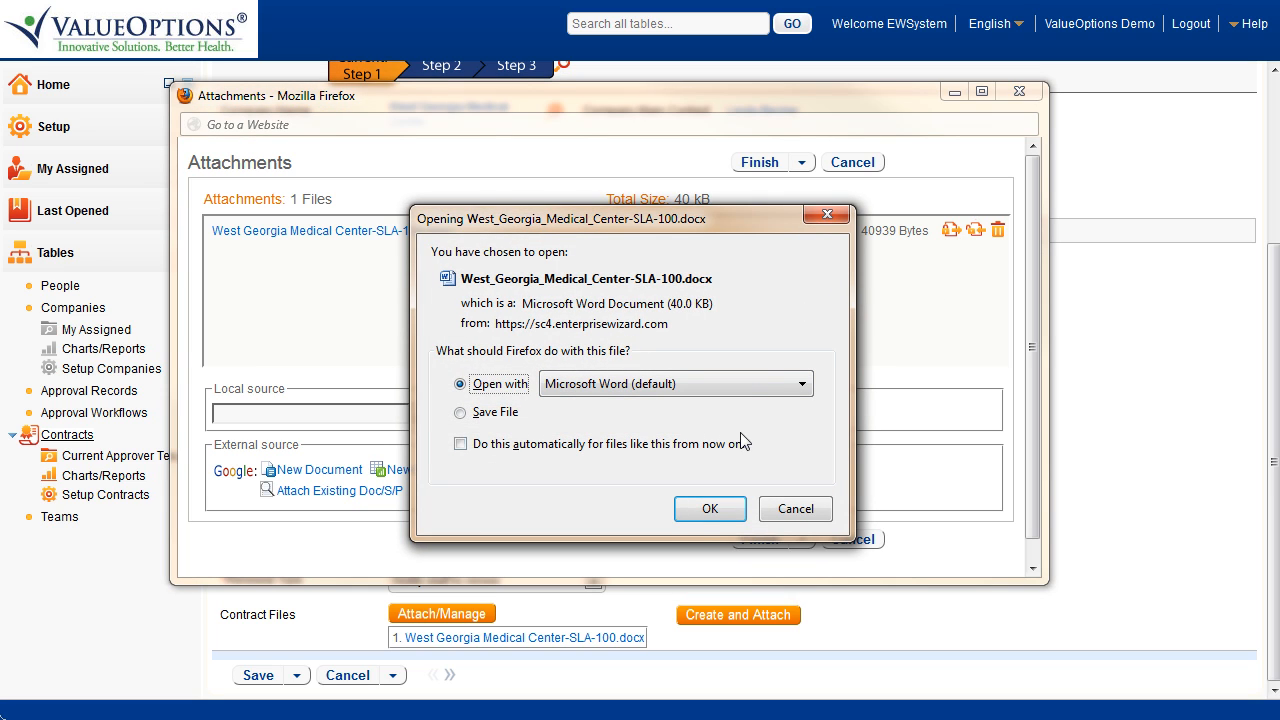
pyautogui.click(697, 511)
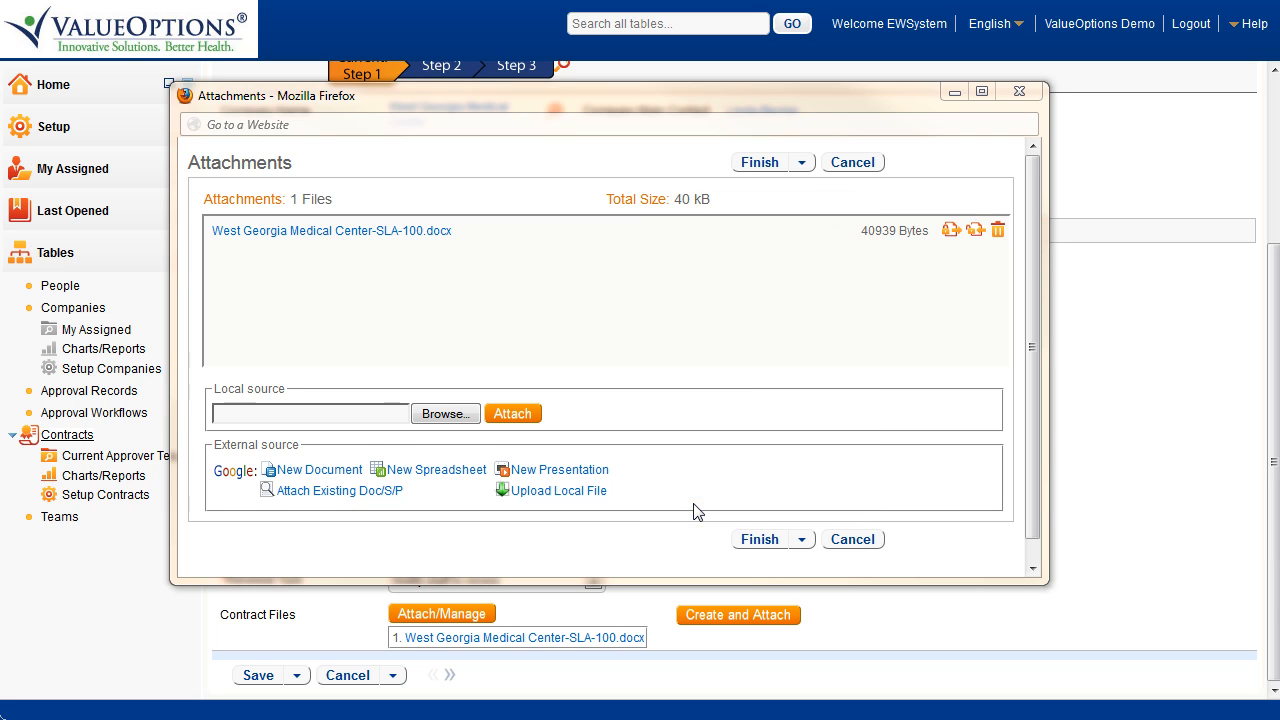
pyautogui.click(760, 539)
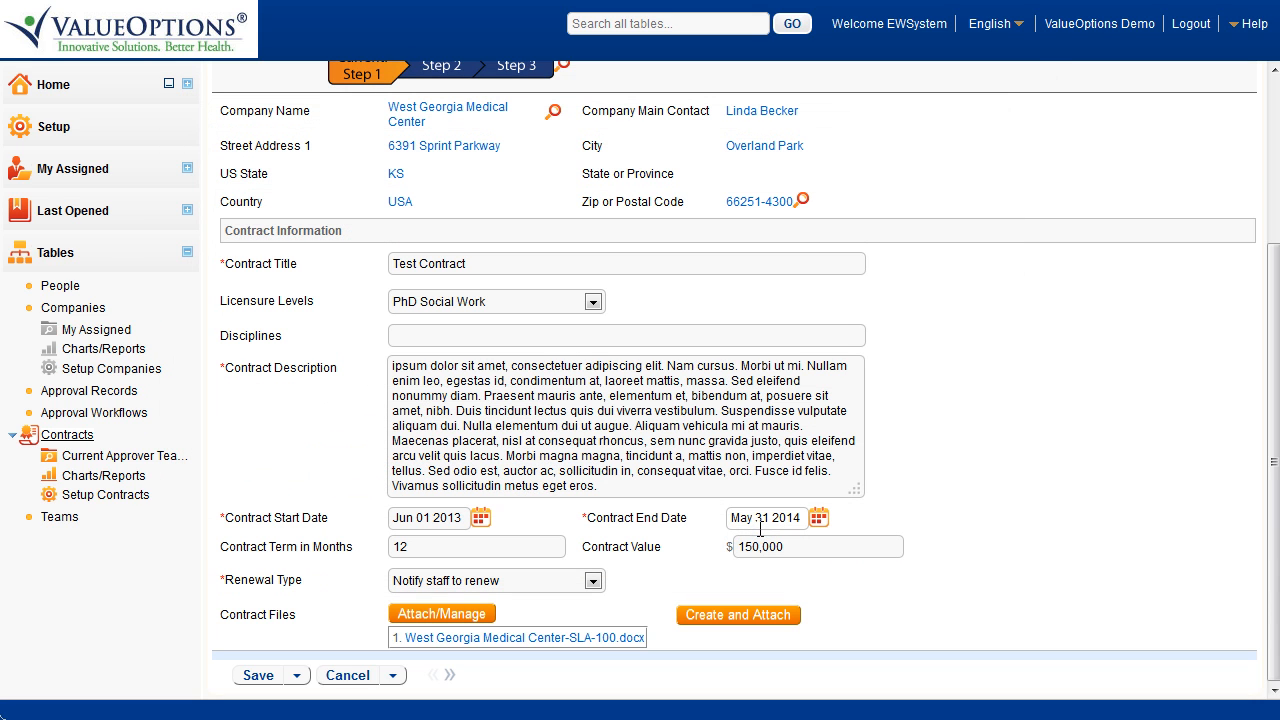
pyautogui.click(259, 676)
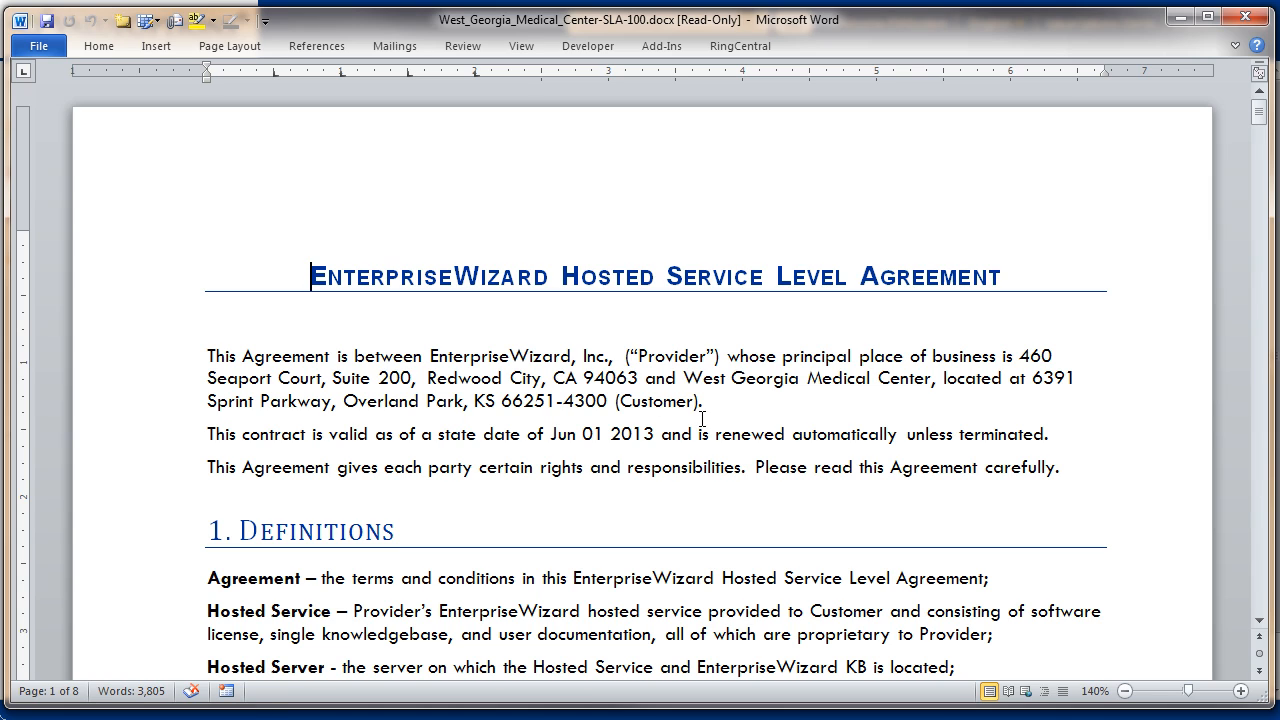
# Examine the customer name and the contract start date merged into the opening paragraphs of the Word document
pyautogui.click(692, 380)
pyautogui.moveTo(692, 380); pyautogui.dragTo(910, 392)
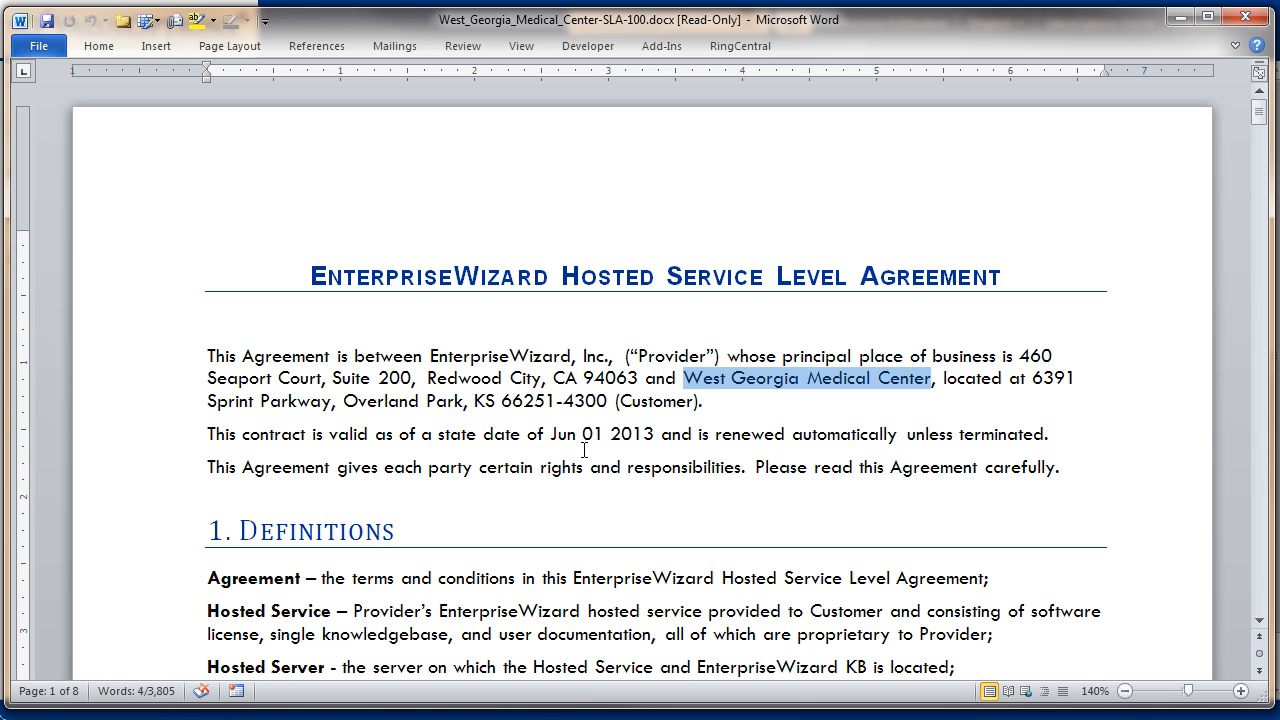
pyautogui.moveTo(551, 434); pyautogui.dragTo(630, 438)
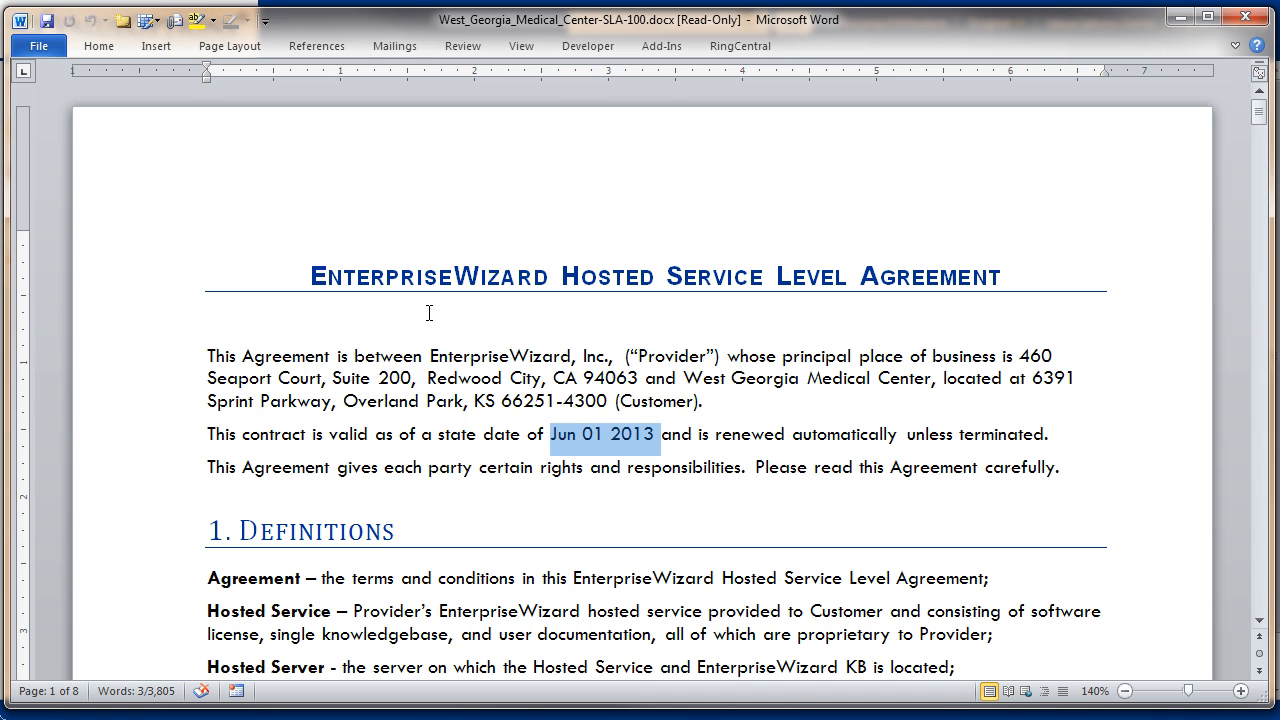
# Replace all occurrences of EnterpriseWizard with Agiloft in the agreement and close the Word document
pyautogui.doubleClick(422, 281)
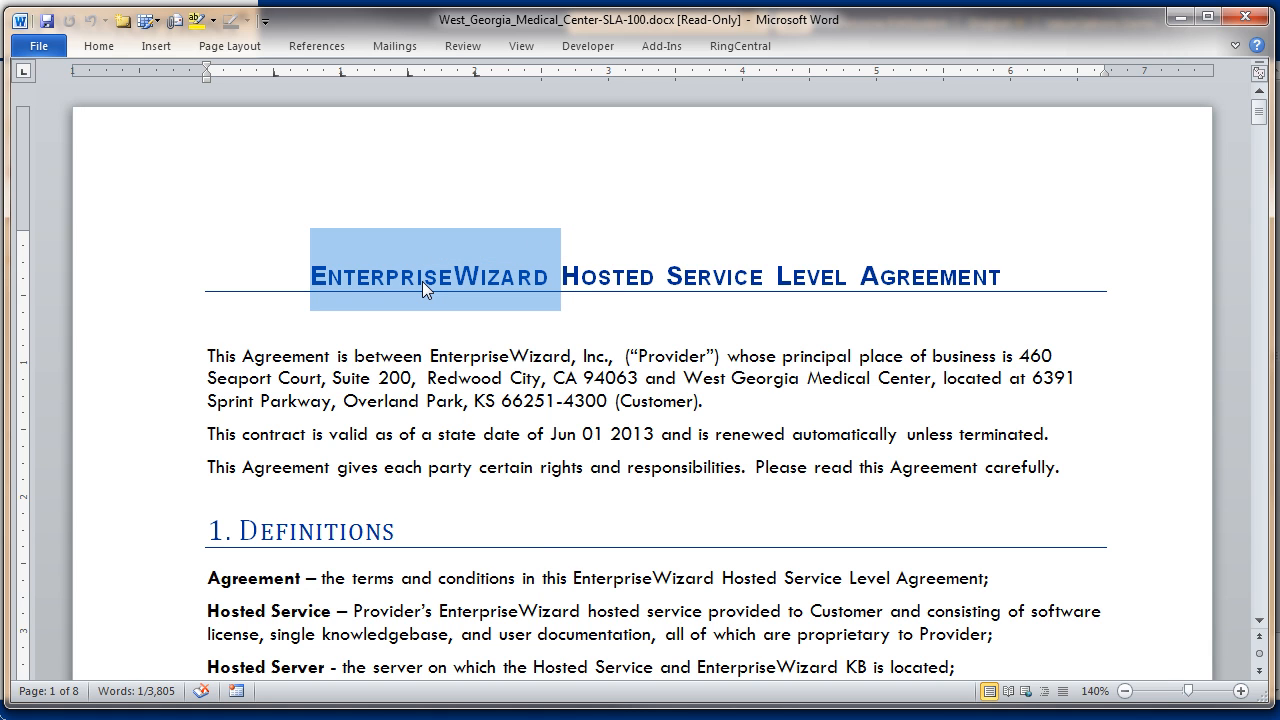
pyautogui.hotkey('ctrl', 'f')
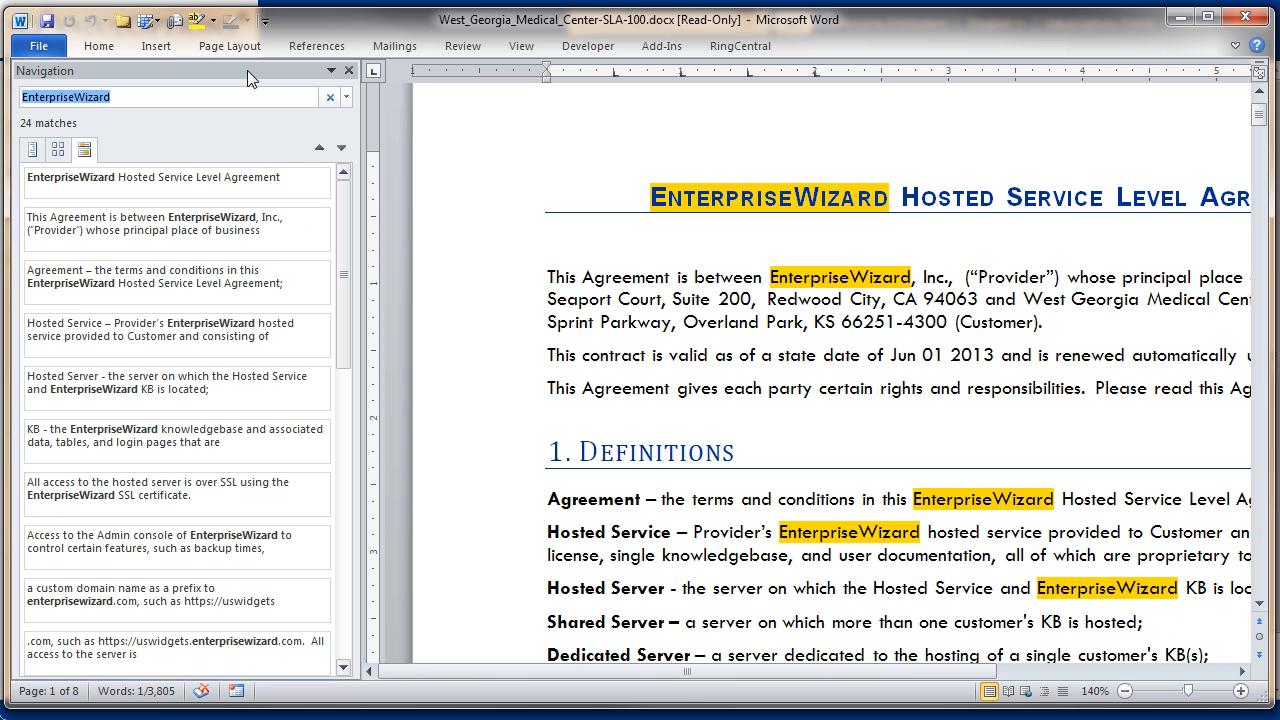
pyautogui.click(347, 99)
pyautogui.click(400, 165)
pyautogui.write('Agiloft')
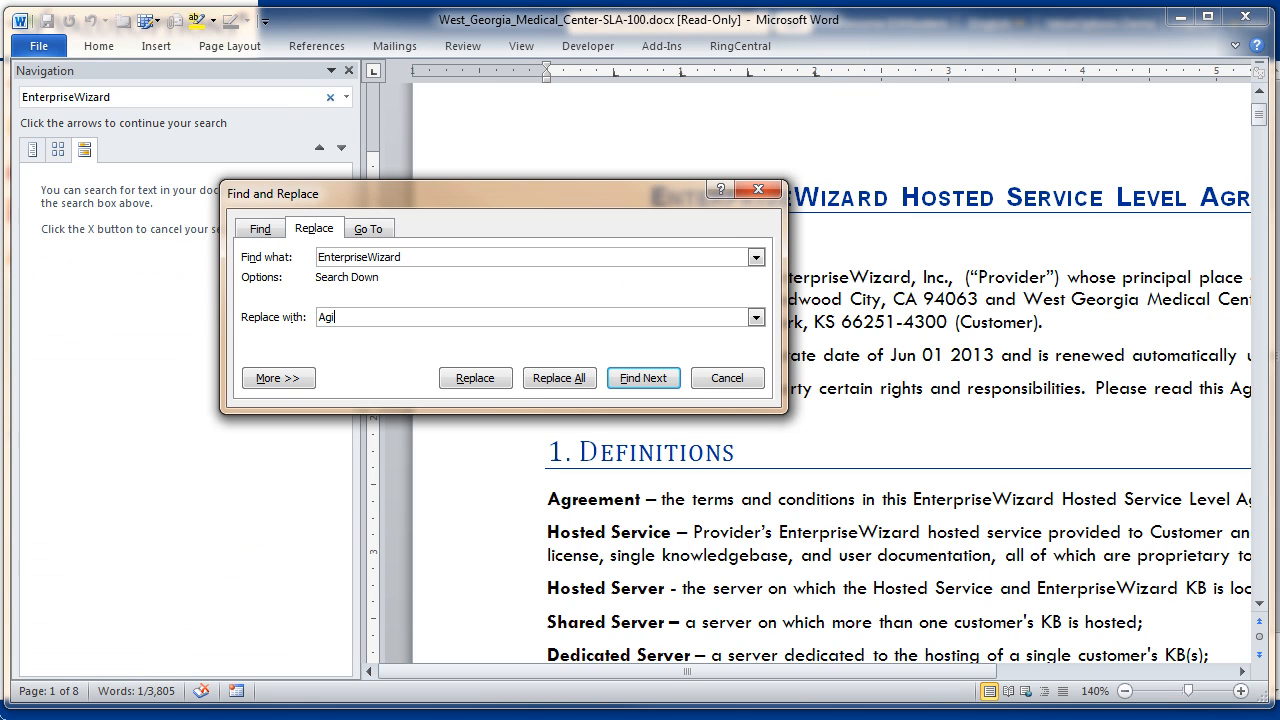
pyautogui.click(553, 380)
pyautogui.click(535, 377)
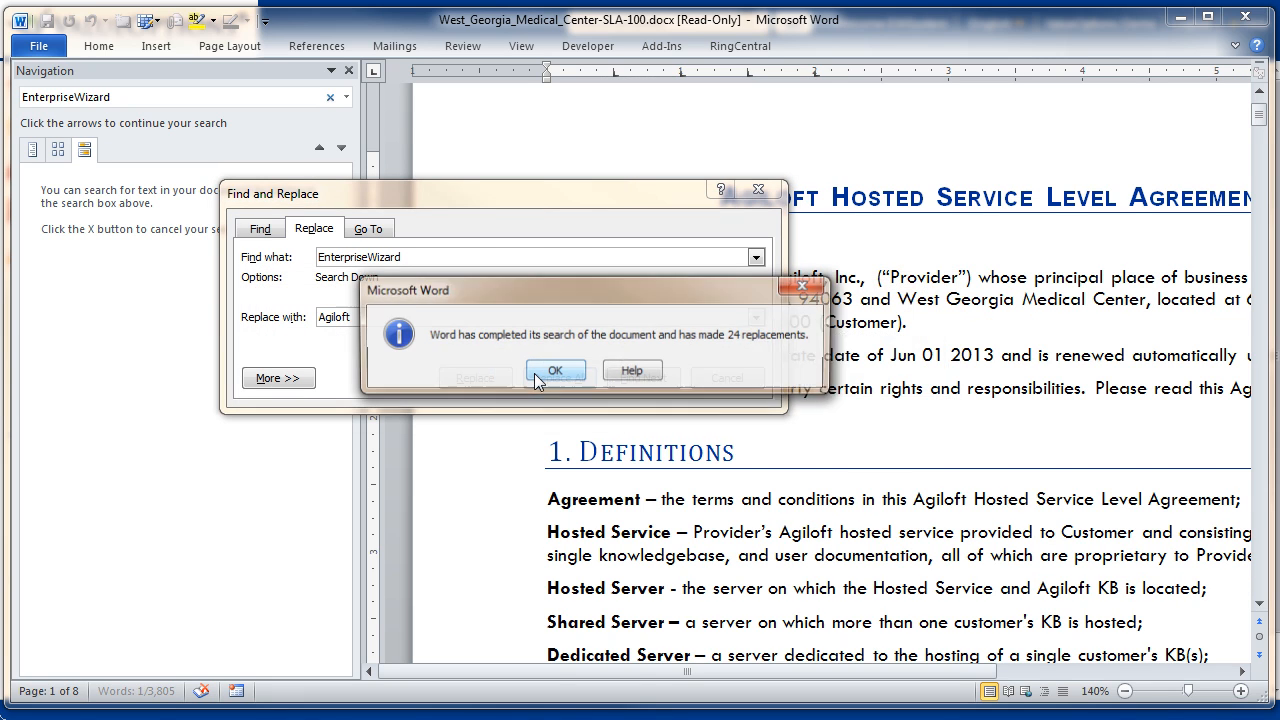
pyautogui.click(522, 372)
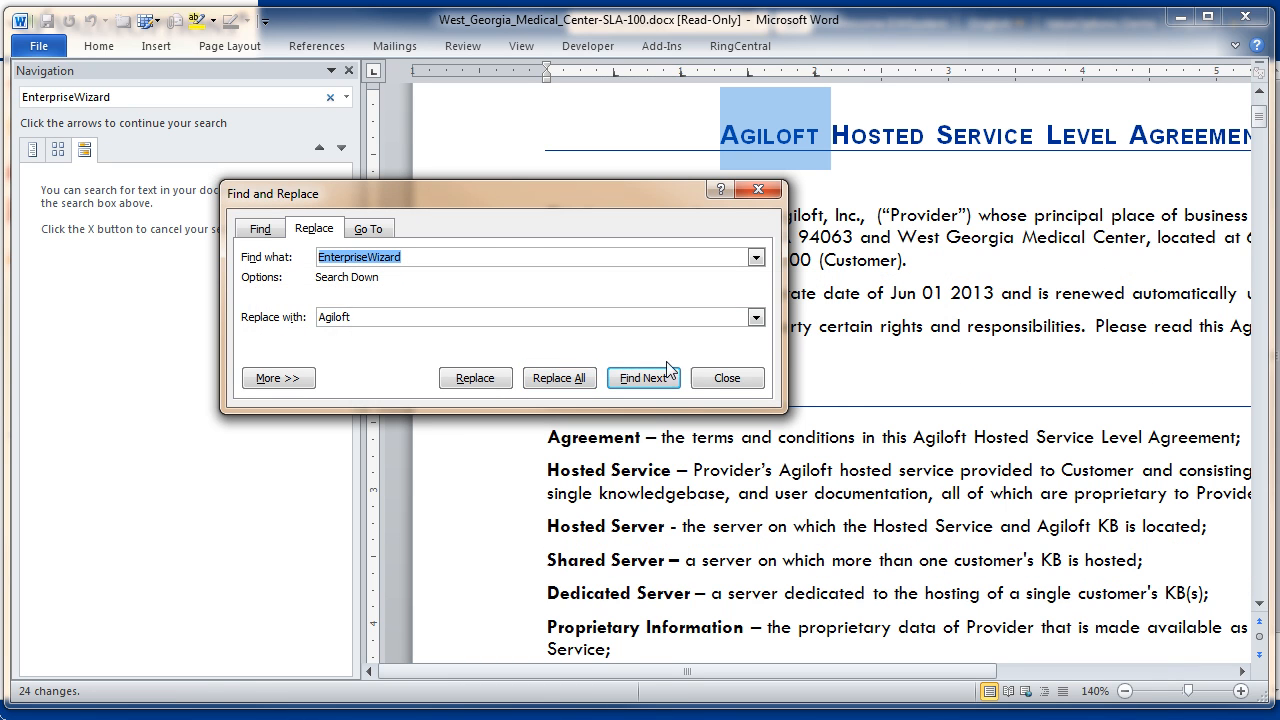
pyautogui.click(724, 374)
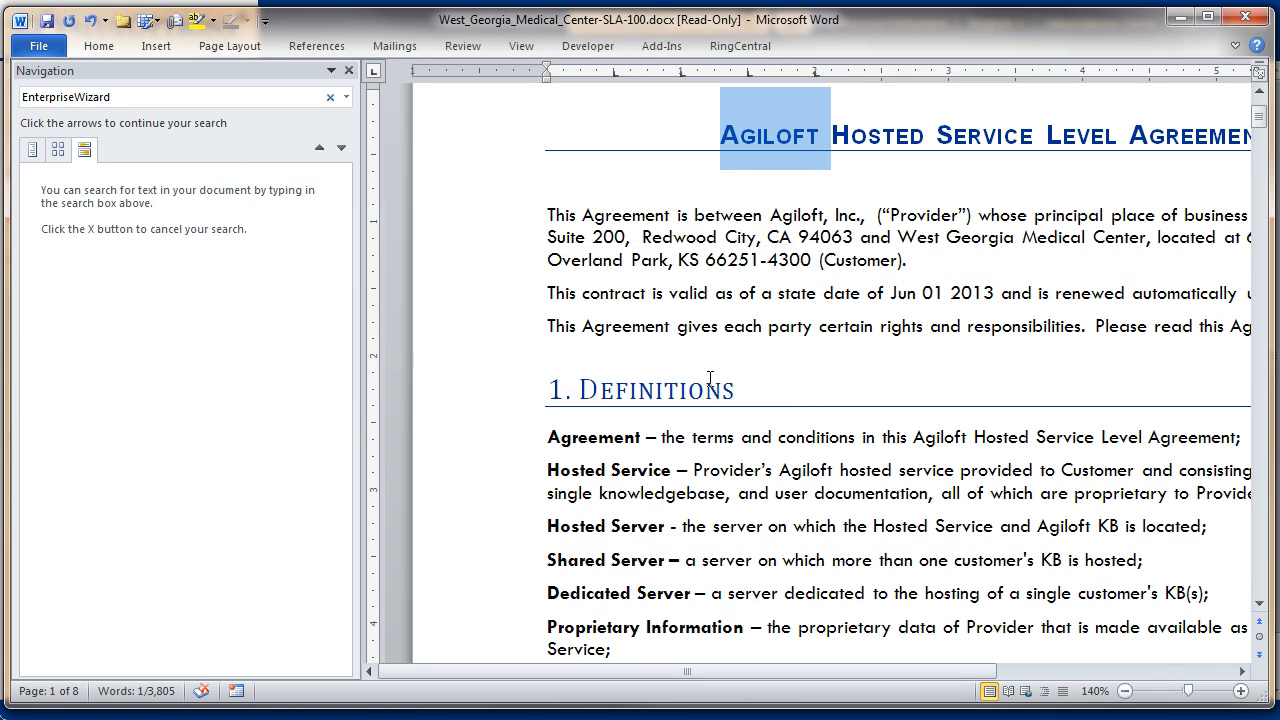
pyautogui.click(348, 70)
pyautogui.click(502, 276)
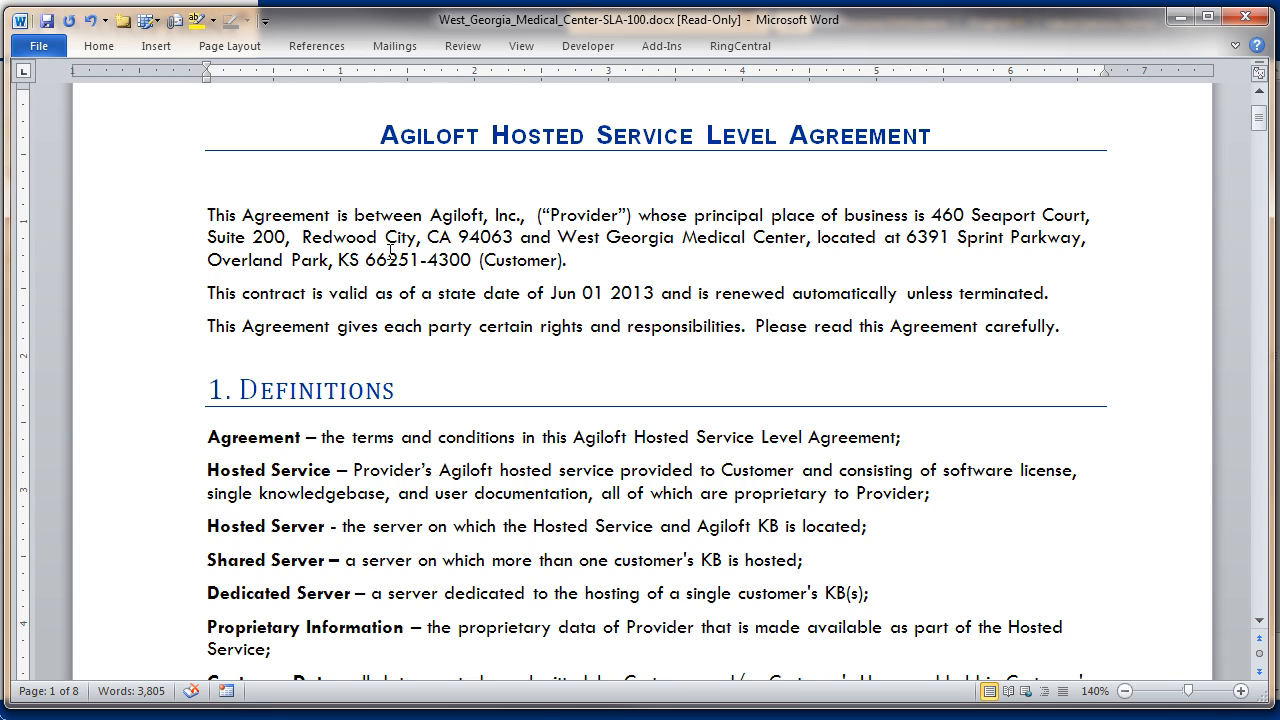
pyautogui.click(1248, 18)
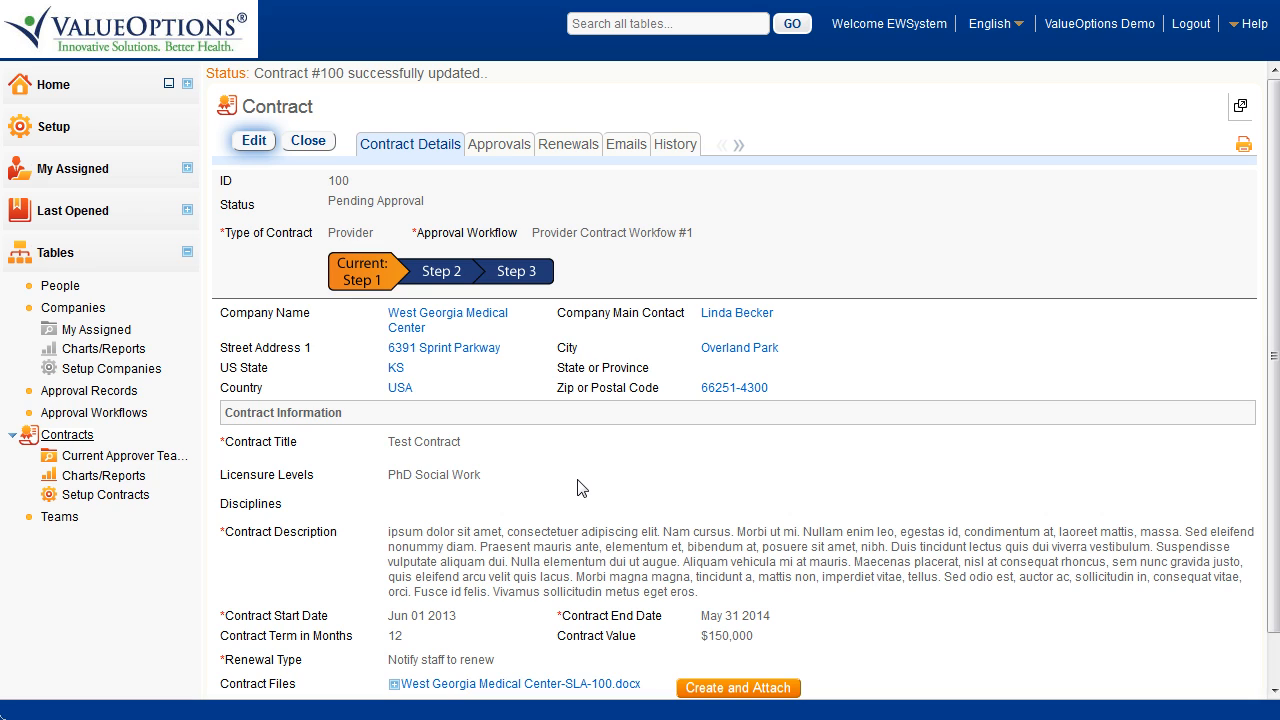
# Reopen the contract for editing and examine the version history of the attached West Georgia Medical Center-SLA-100.docx
pyautogui.click(254, 142)
pyautogui.scroll(-3, 626, 393)
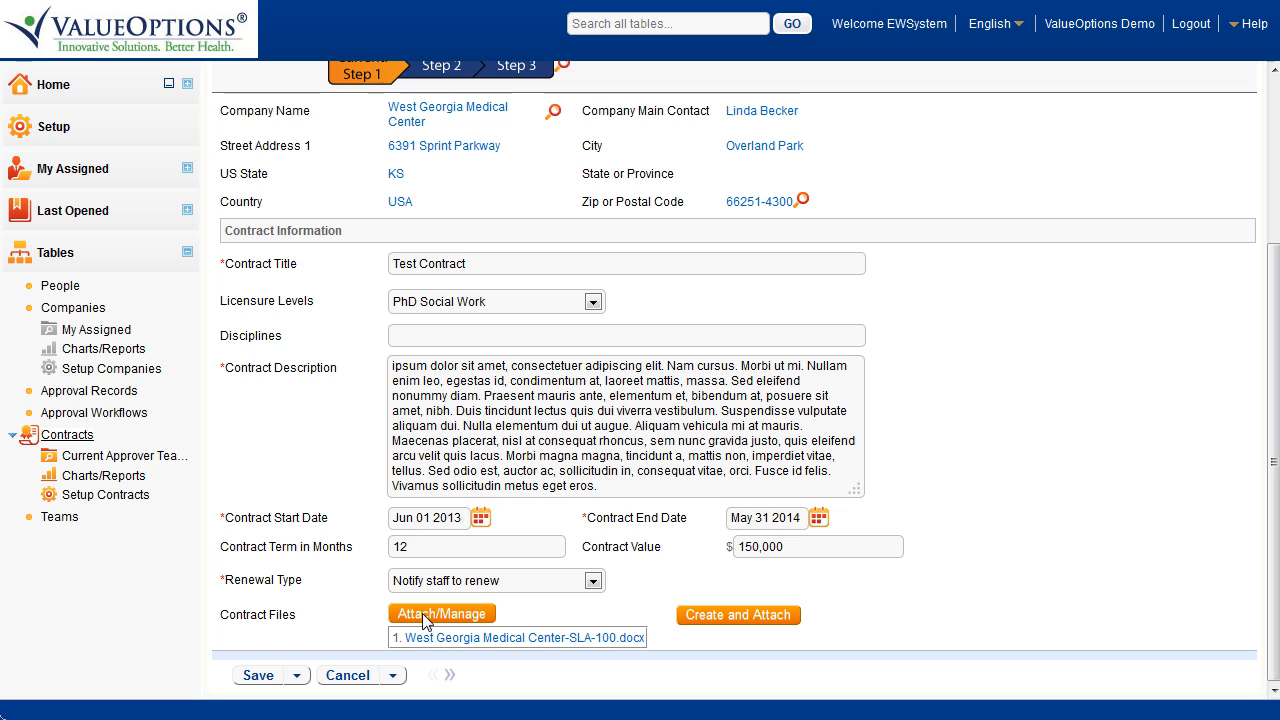
pyautogui.click(422, 613)
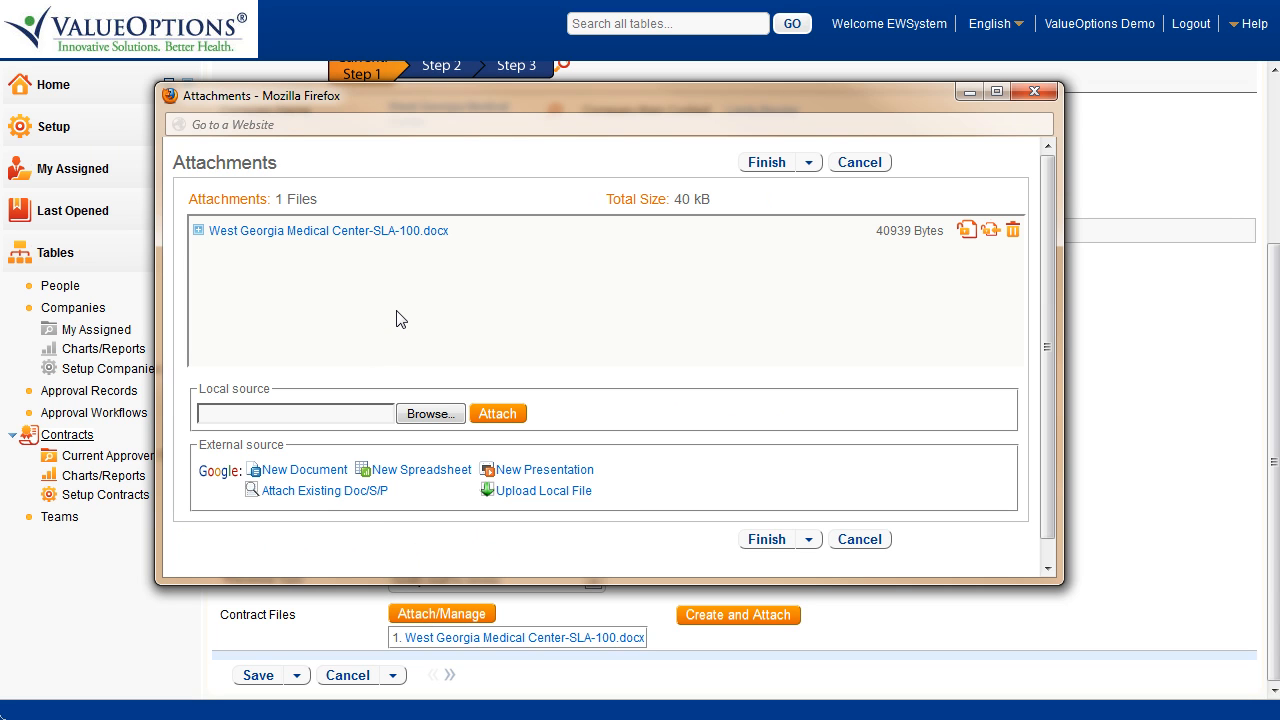
pyautogui.click(198, 231)
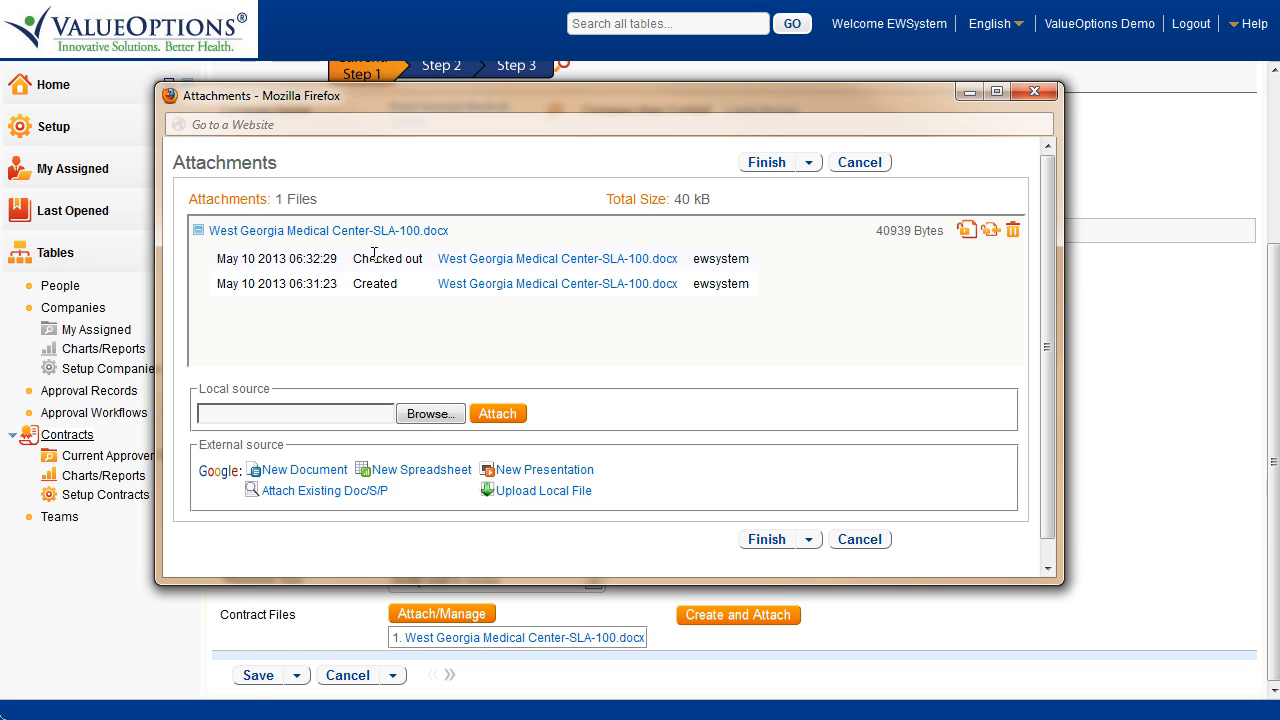
# Check in the edited West_Georgia_Medical_Center-SLA-100.docx from the Desktop as the contract attachment's new version and save the contract
pyautogui.click(992, 234)
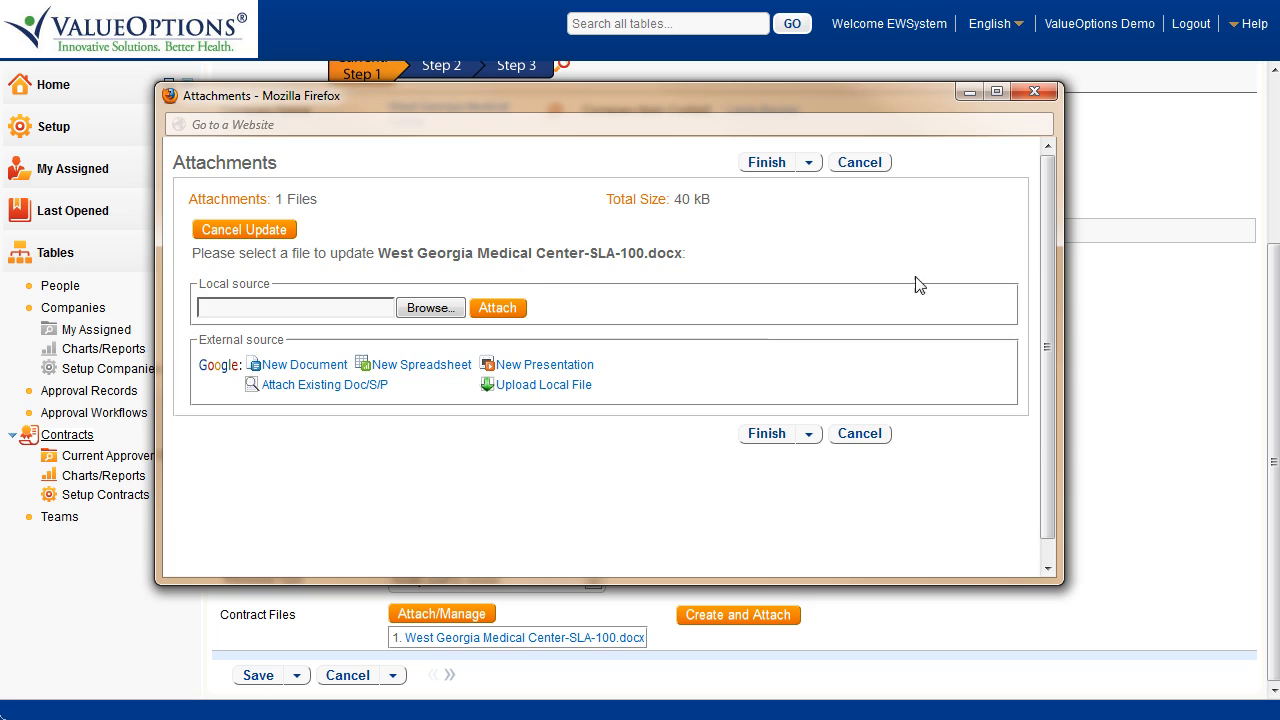
pyautogui.click(436, 310)
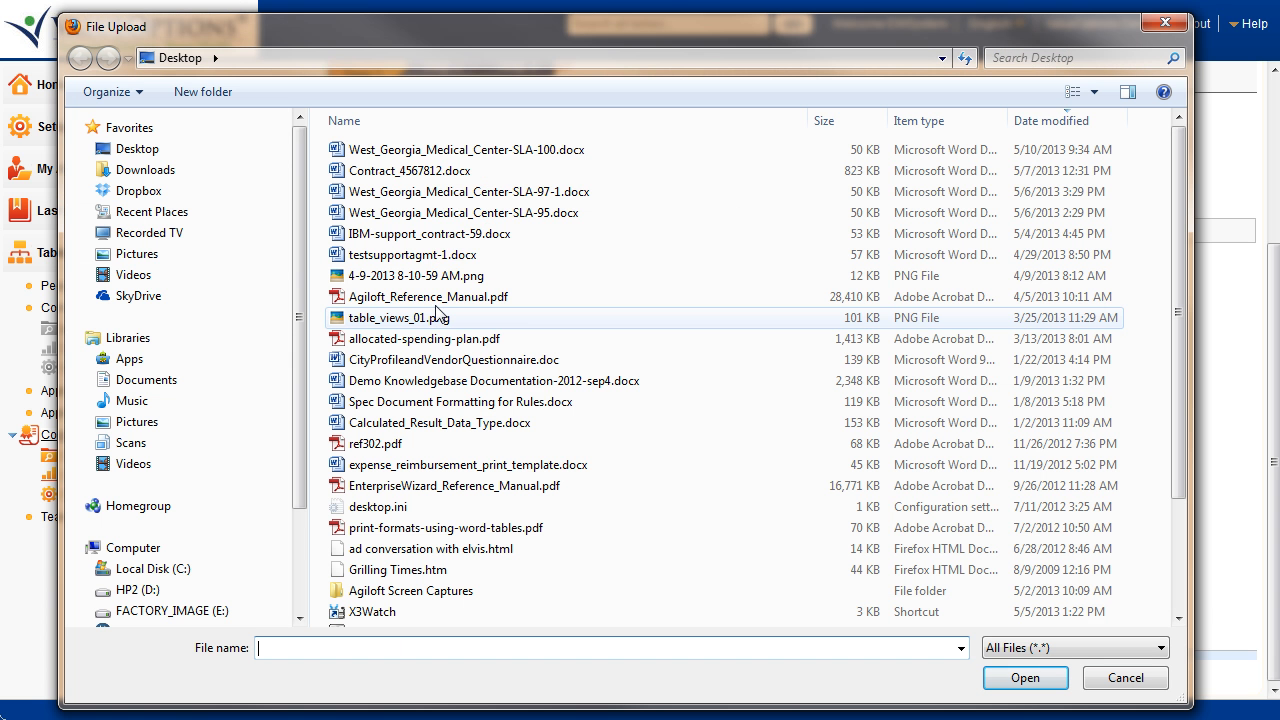
pyautogui.click(429, 150)
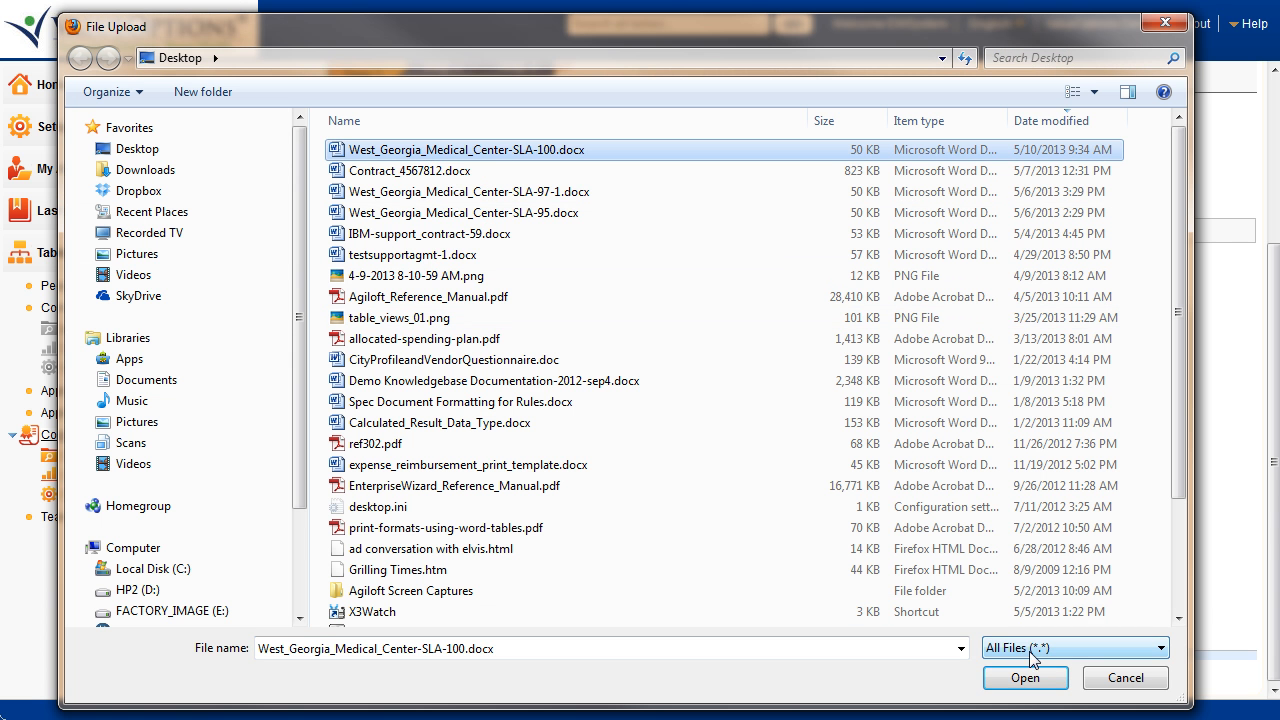
pyautogui.click(1025, 677)
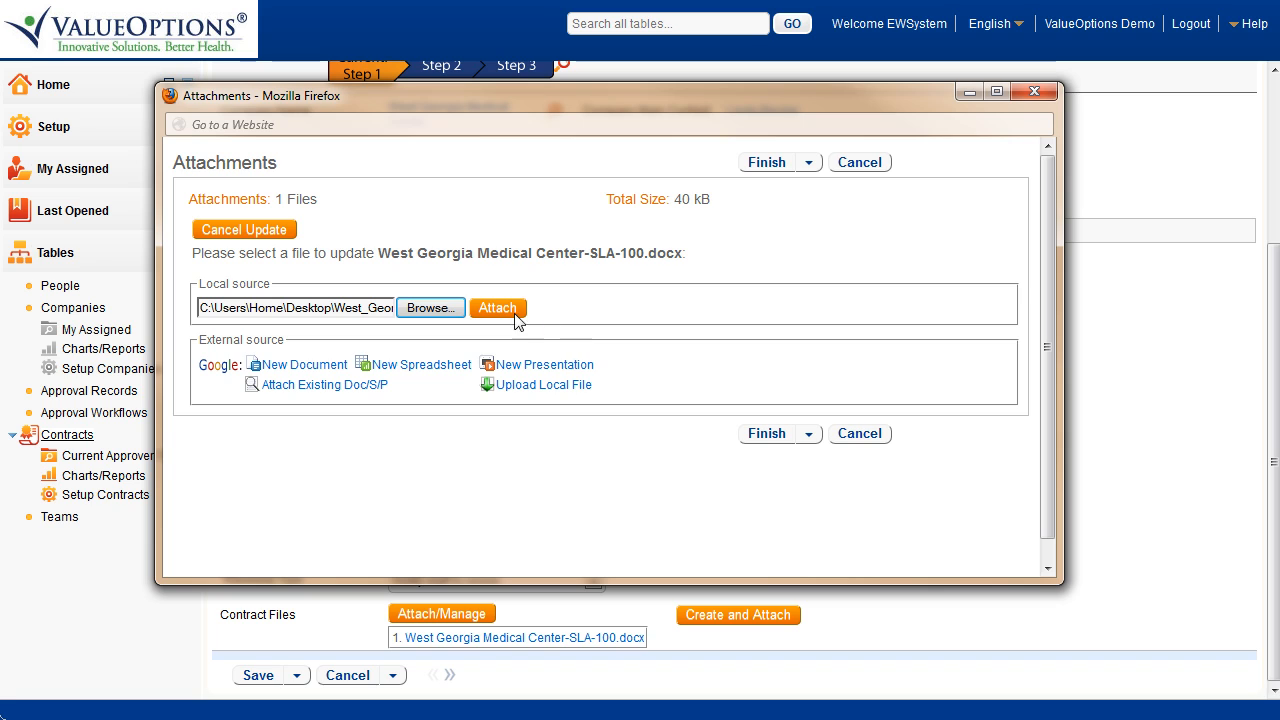
pyautogui.click(509, 310)
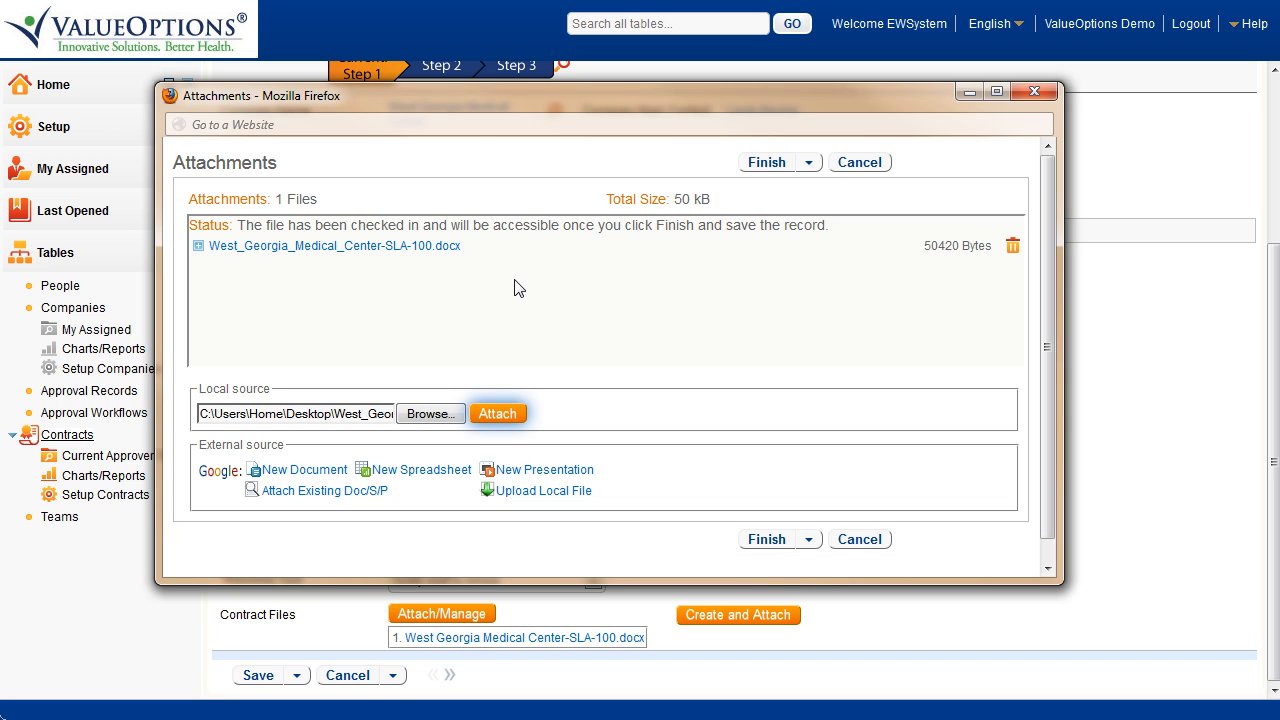
pyautogui.click(768, 163)
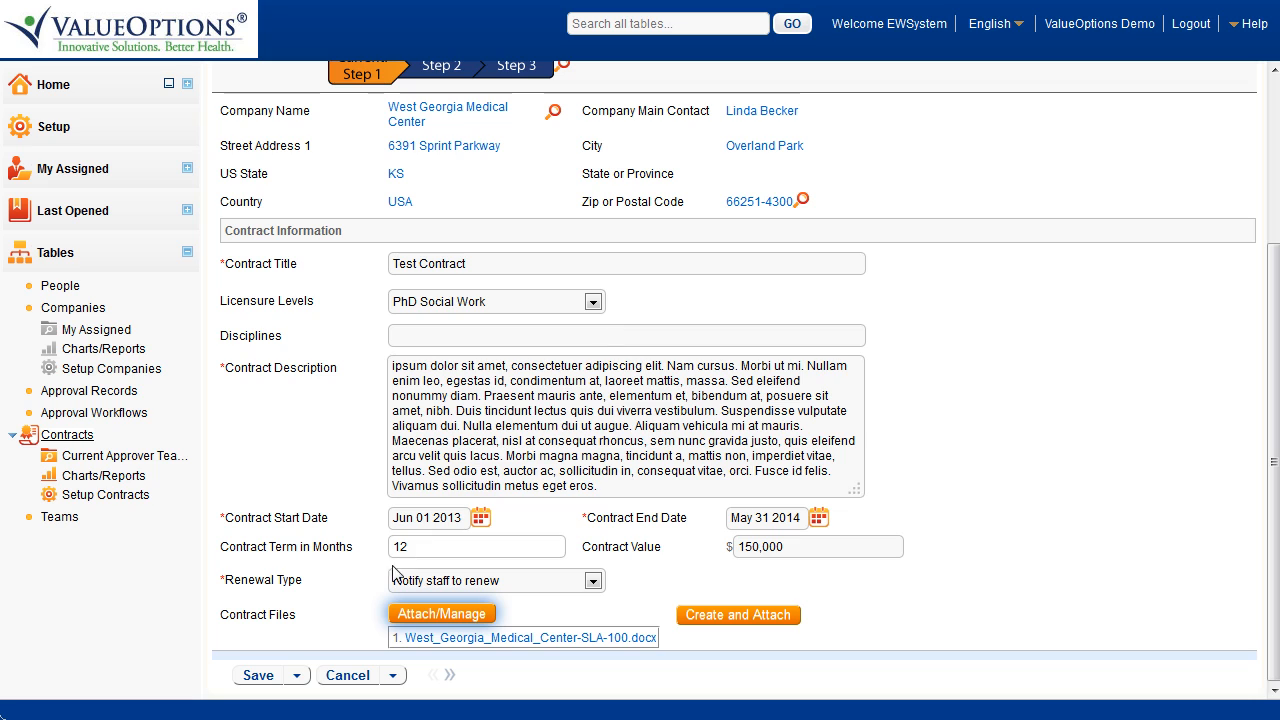
pyautogui.click(258, 676)
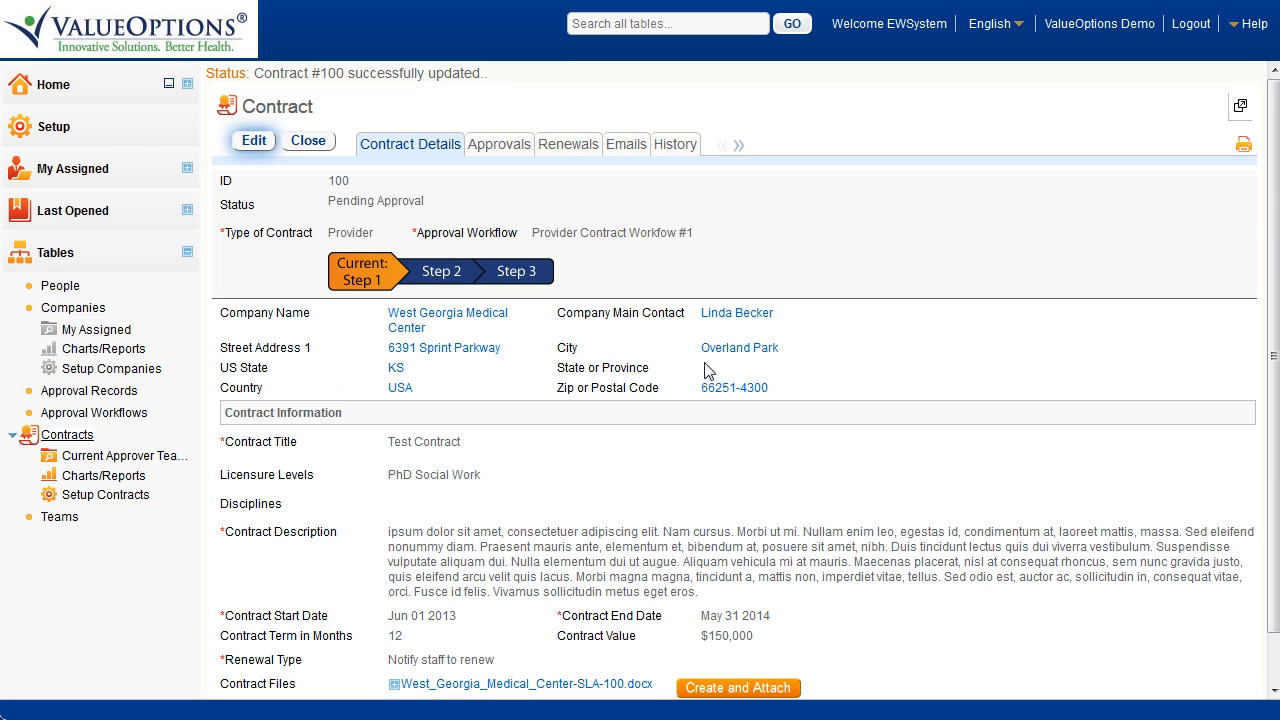
# Examine the contract file's version history and the updated agreement in Word, and close both
pyautogui.scroll(-1, 556, 414)
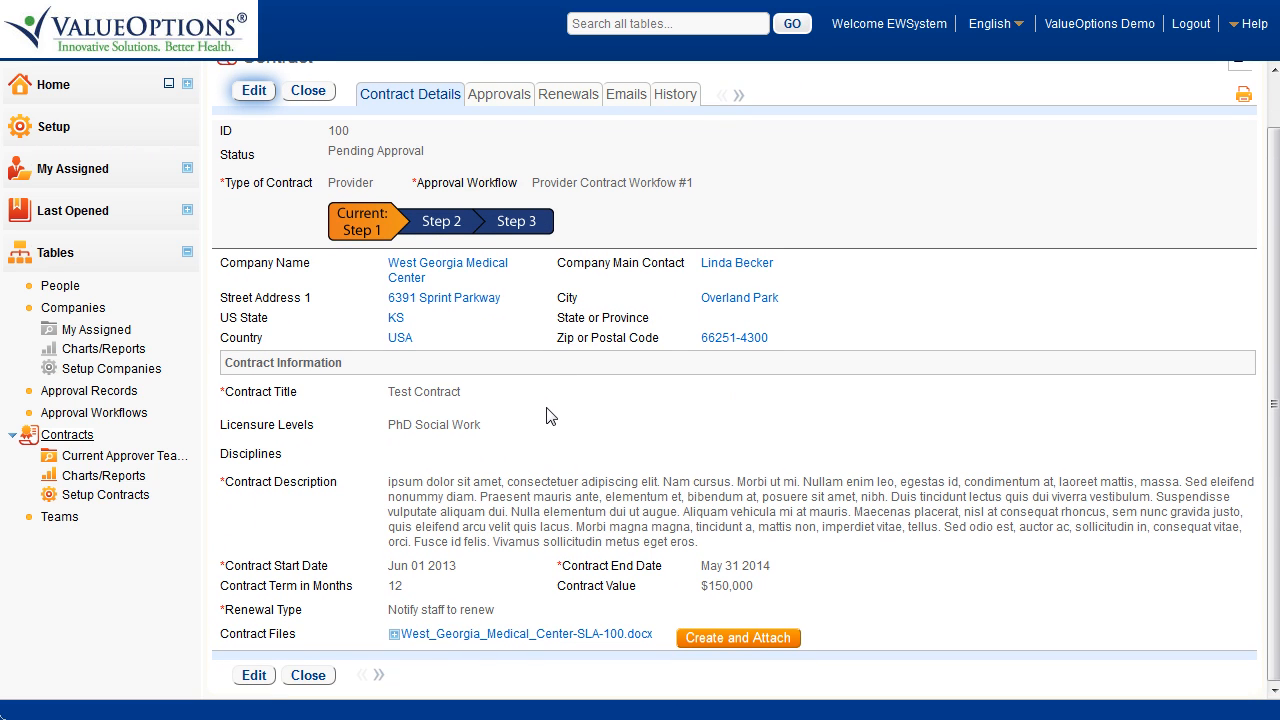
pyautogui.click(394, 636)
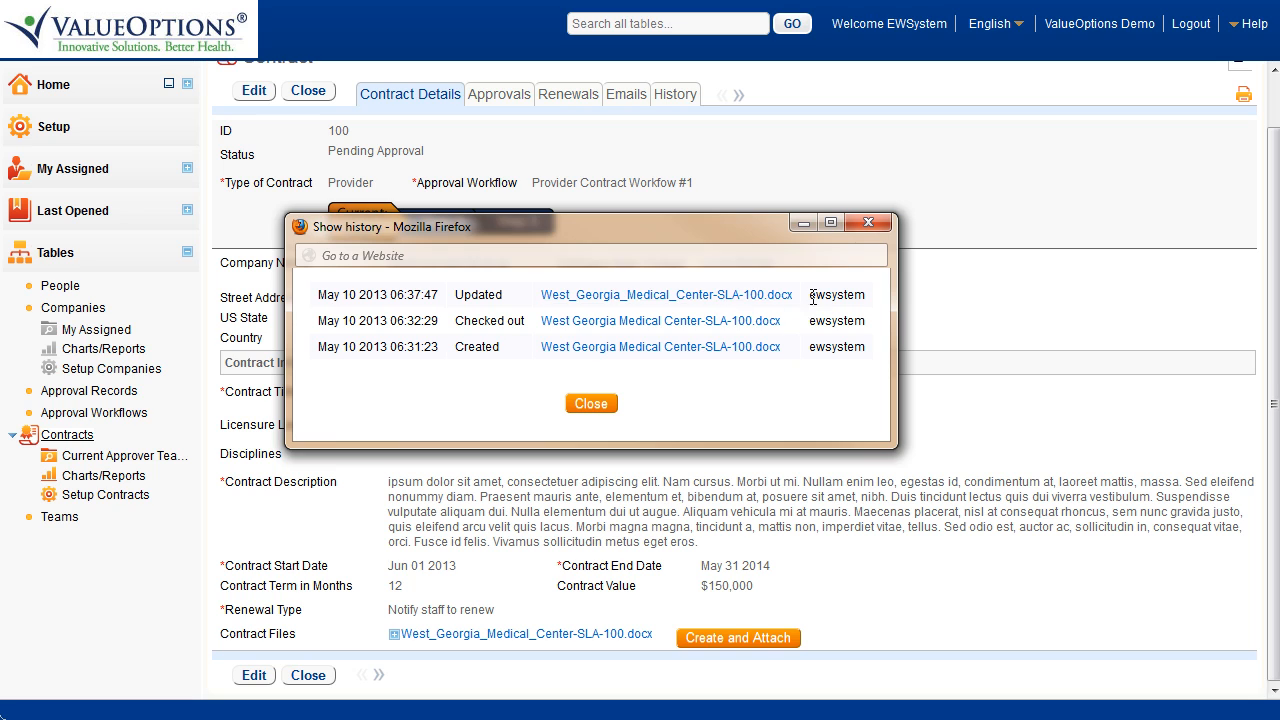
pyautogui.click(591, 402)
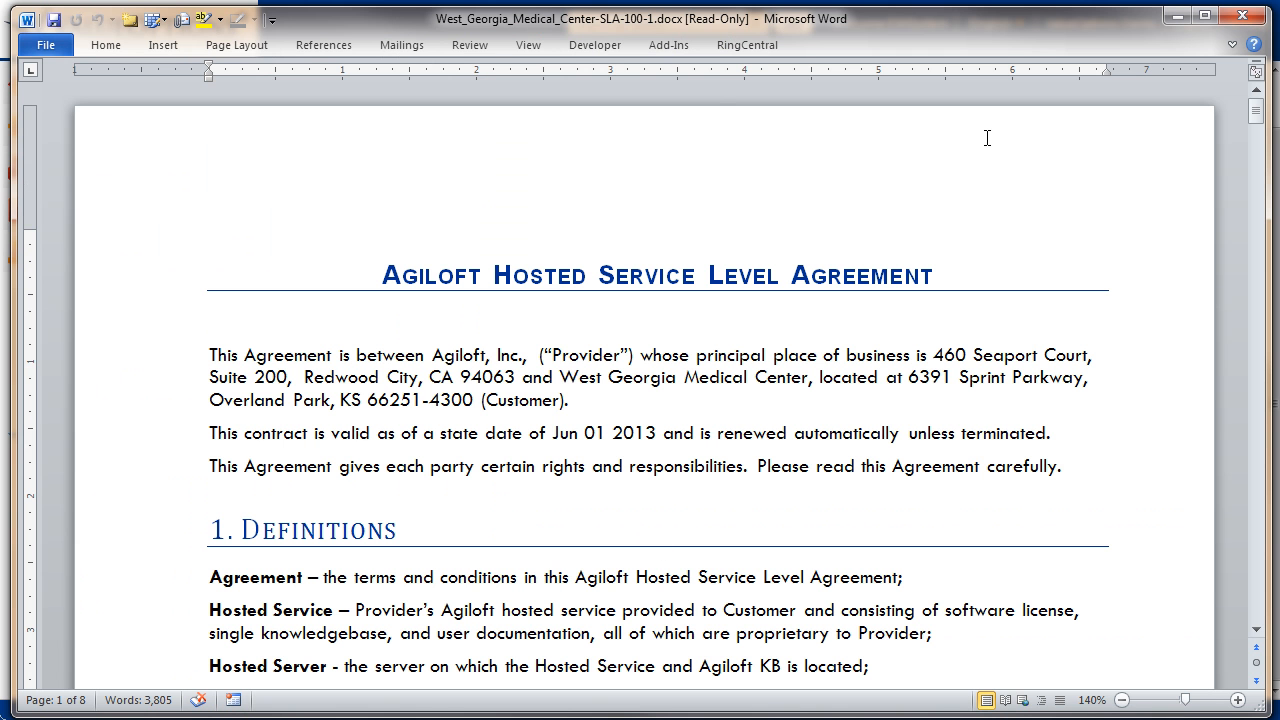
pyautogui.click(1241, 18)
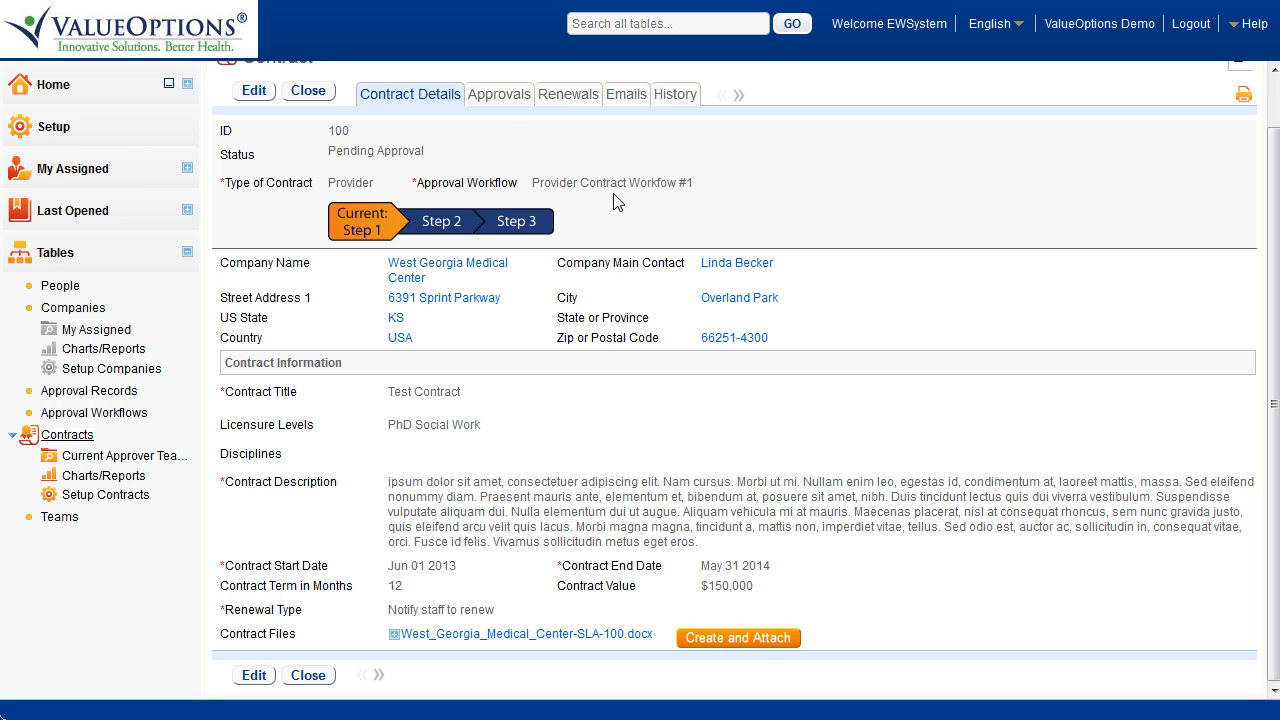
# Complete the Contract Management Team's step 1 review as Approved with the approval note "Here are some approval notes."
pyautogui.click(500, 95)
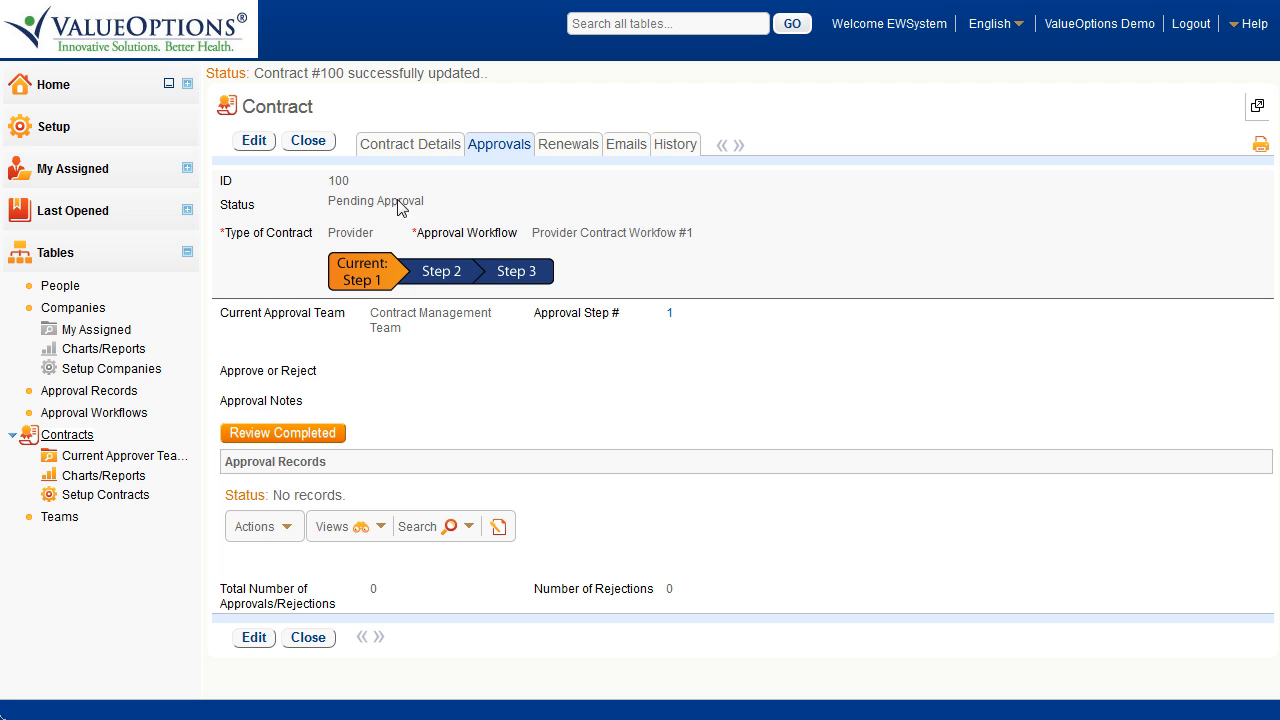
pyautogui.click(254, 141)
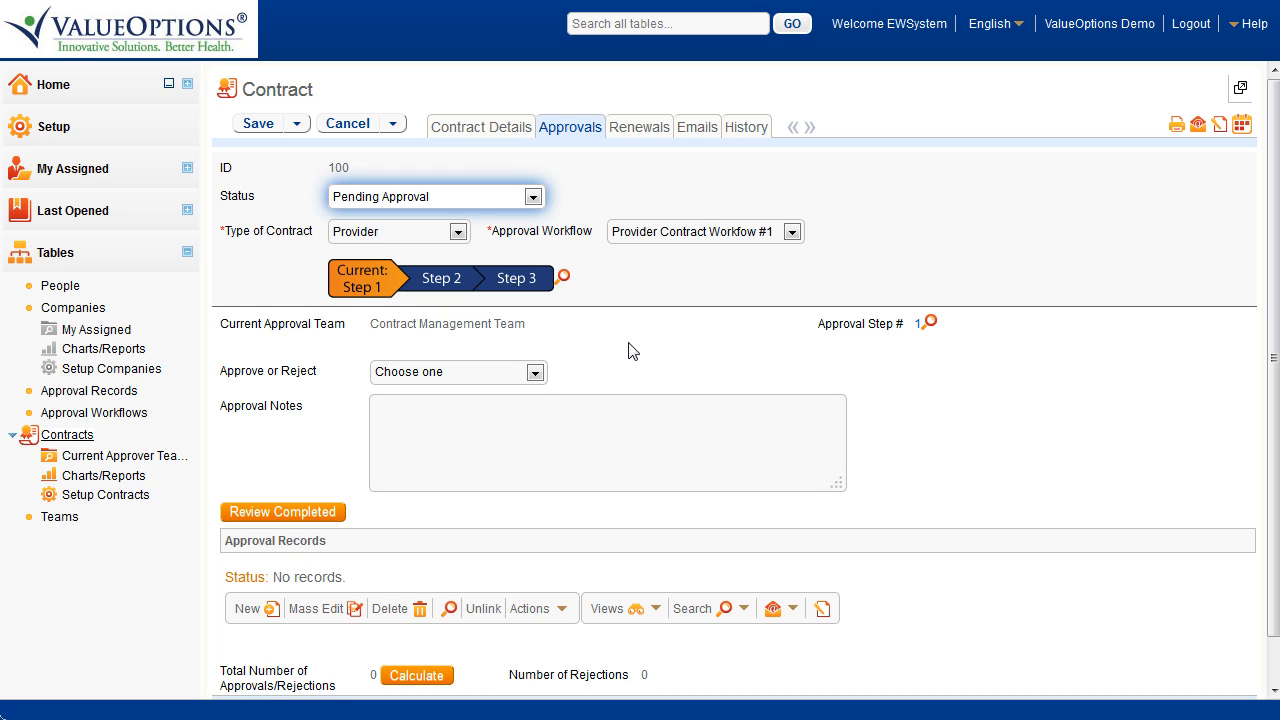
pyautogui.click(536, 373)
pyautogui.click(404, 408)
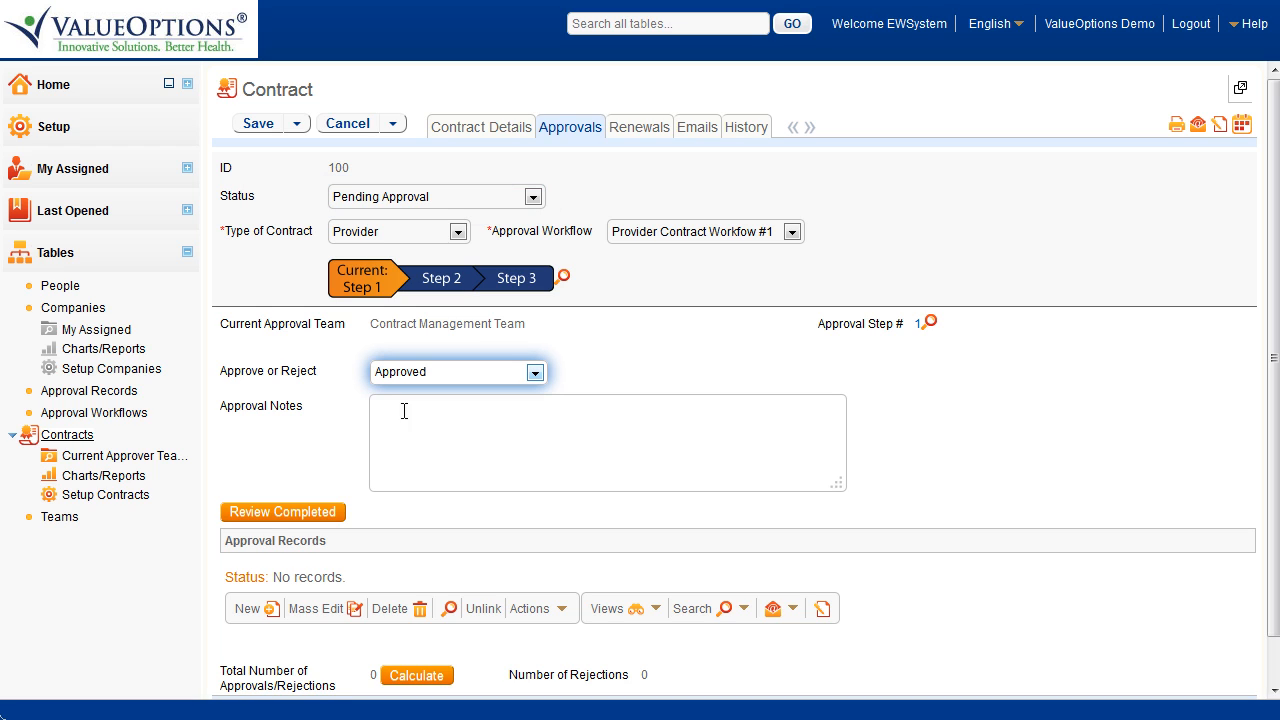
pyautogui.click(391, 423)
pyautogui.write('Here are some approval notes.')
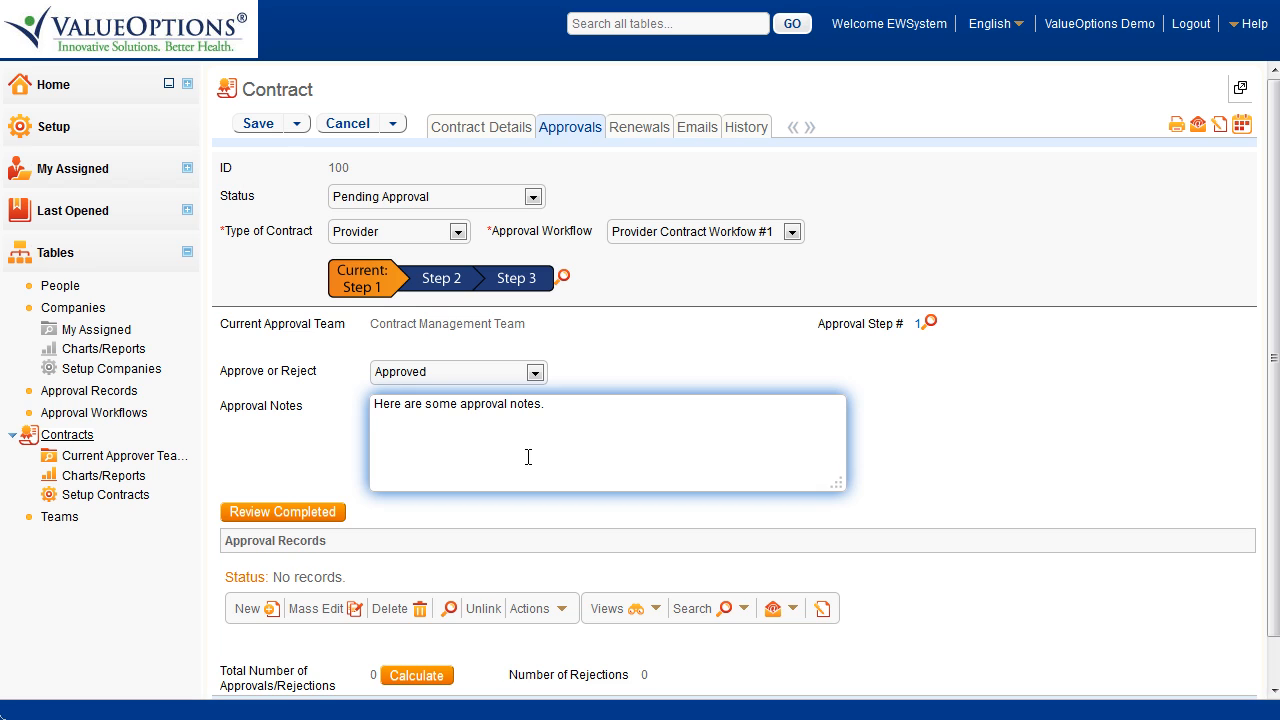
pyautogui.click(272, 512)
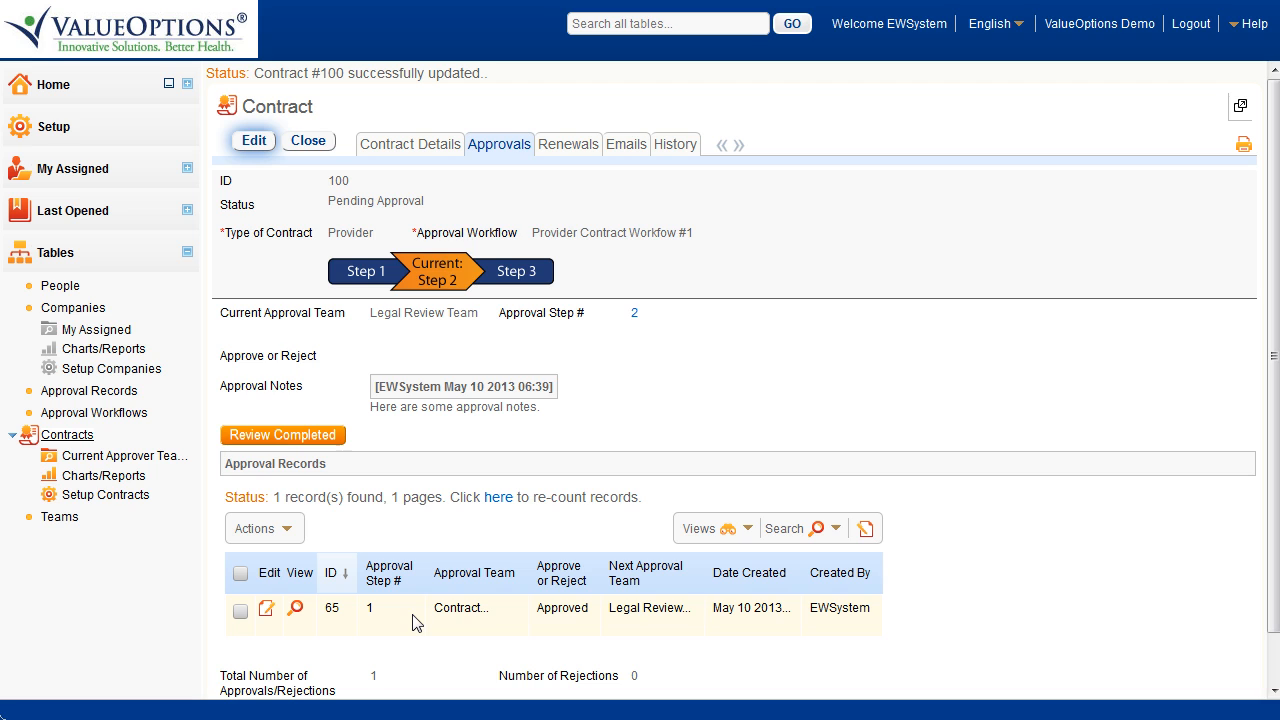
# Complete the Legal Review Team's step 2 review as Approved with the approval note "I see no problem with this."
pyautogui.click(253, 140)
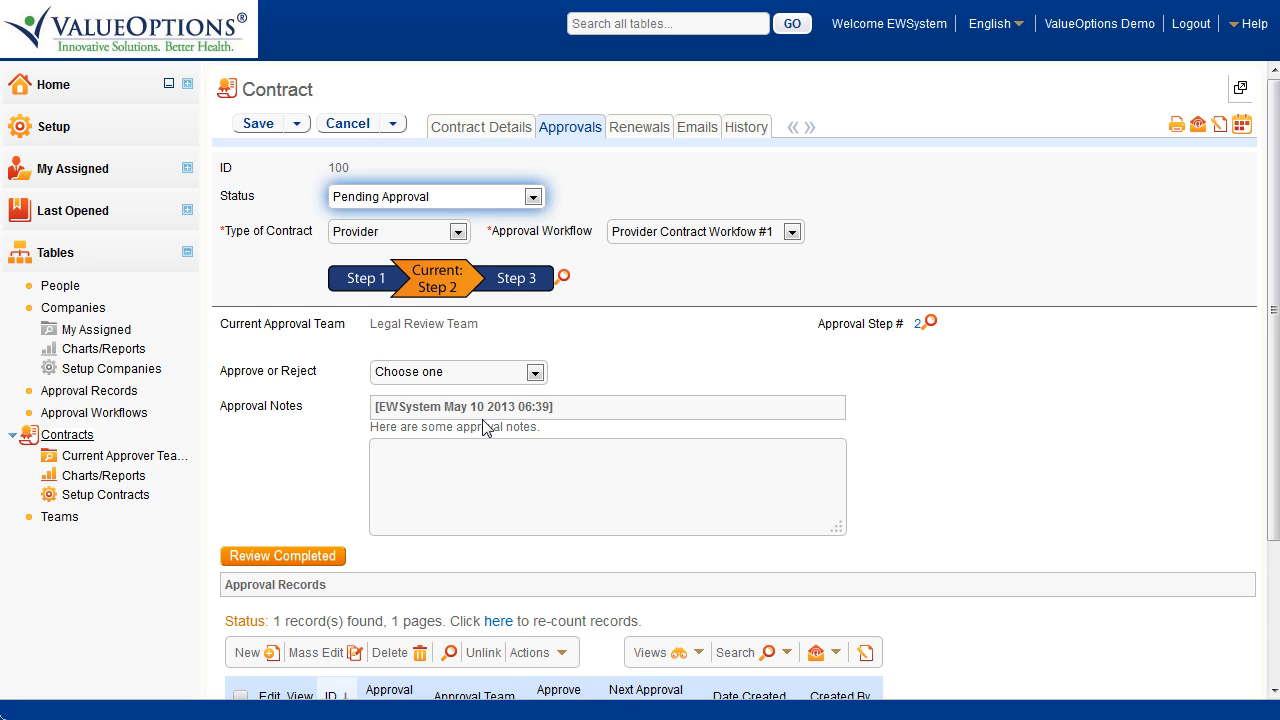
pyautogui.click(535, 372)
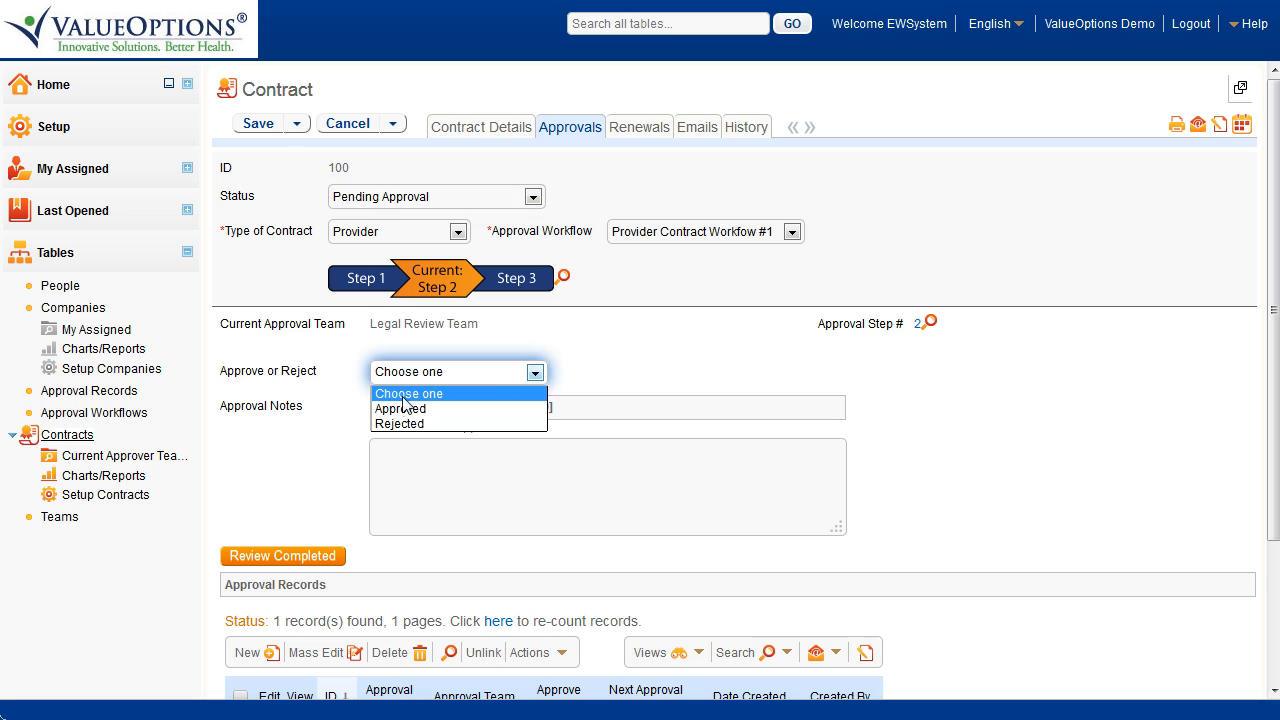
pyautogui.click(399, 409)
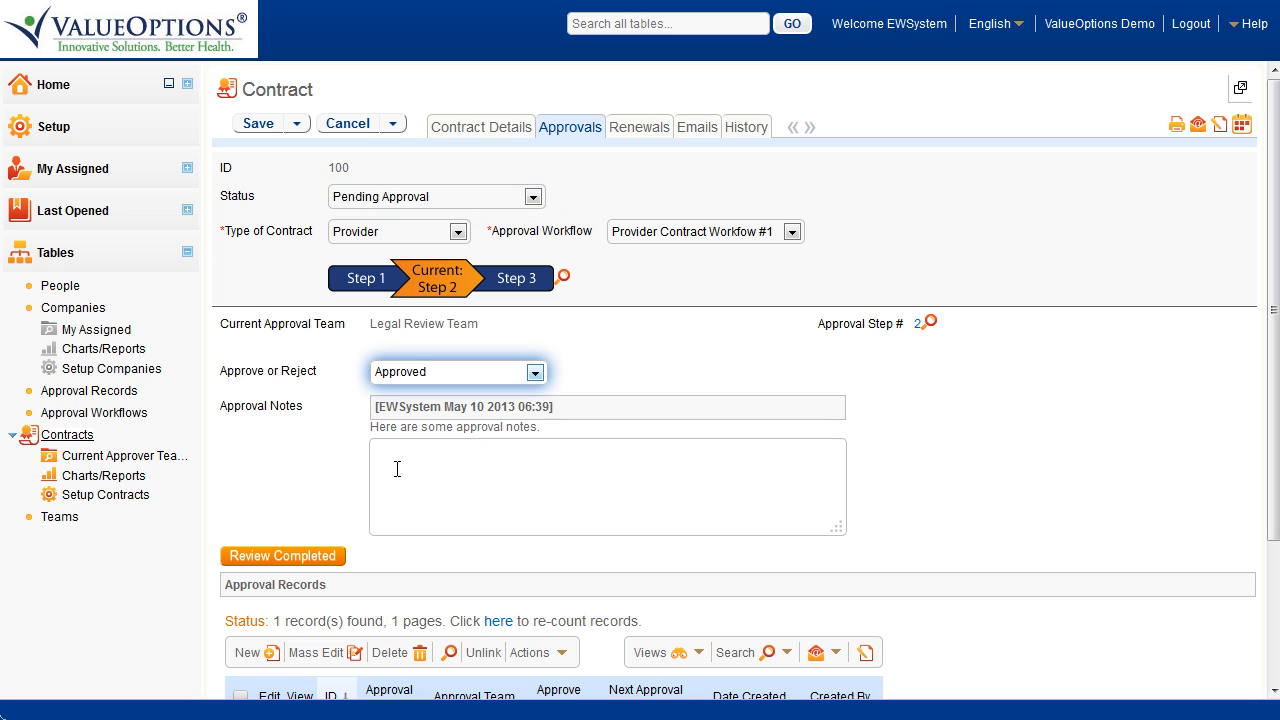
pyautogui.click(614, 492)
pyautogui.write('I see no problem with this.')
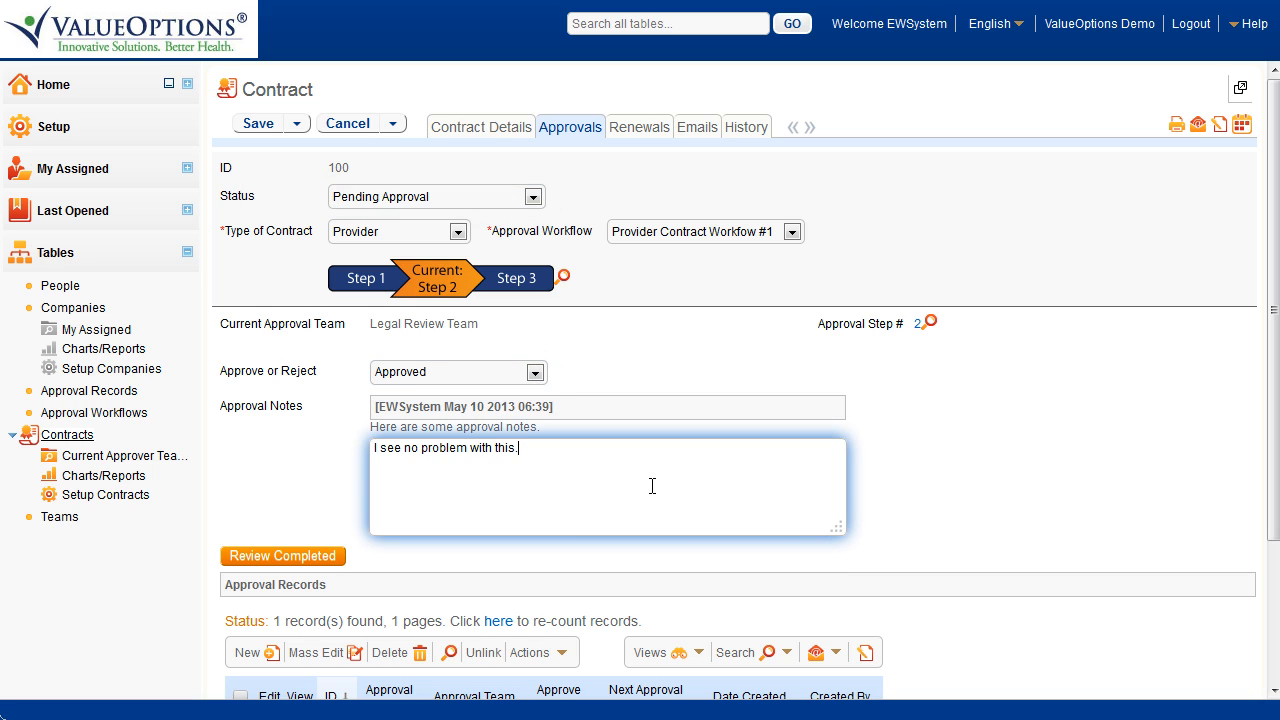
pyautogui.click(279, 563)
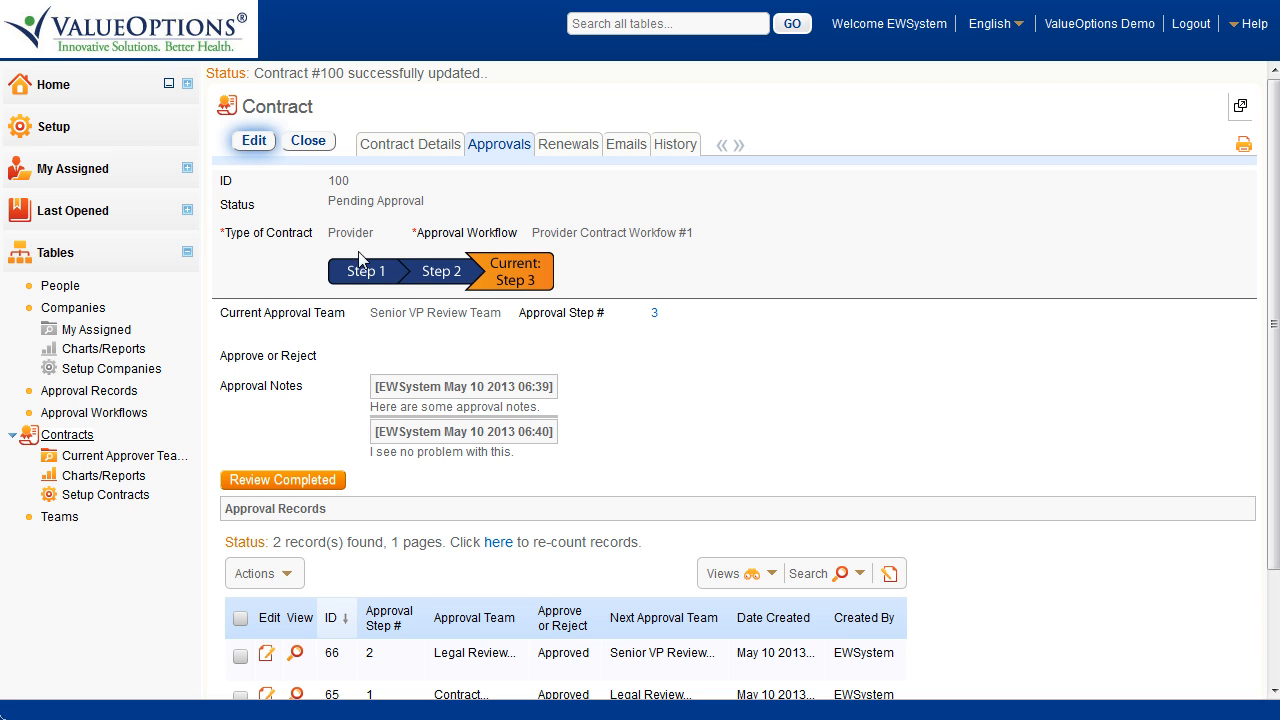
# Complete the Senior VP Review Team's step 3 review as Approved with the approval note "Approved."
pyautogui.click(266, 146)
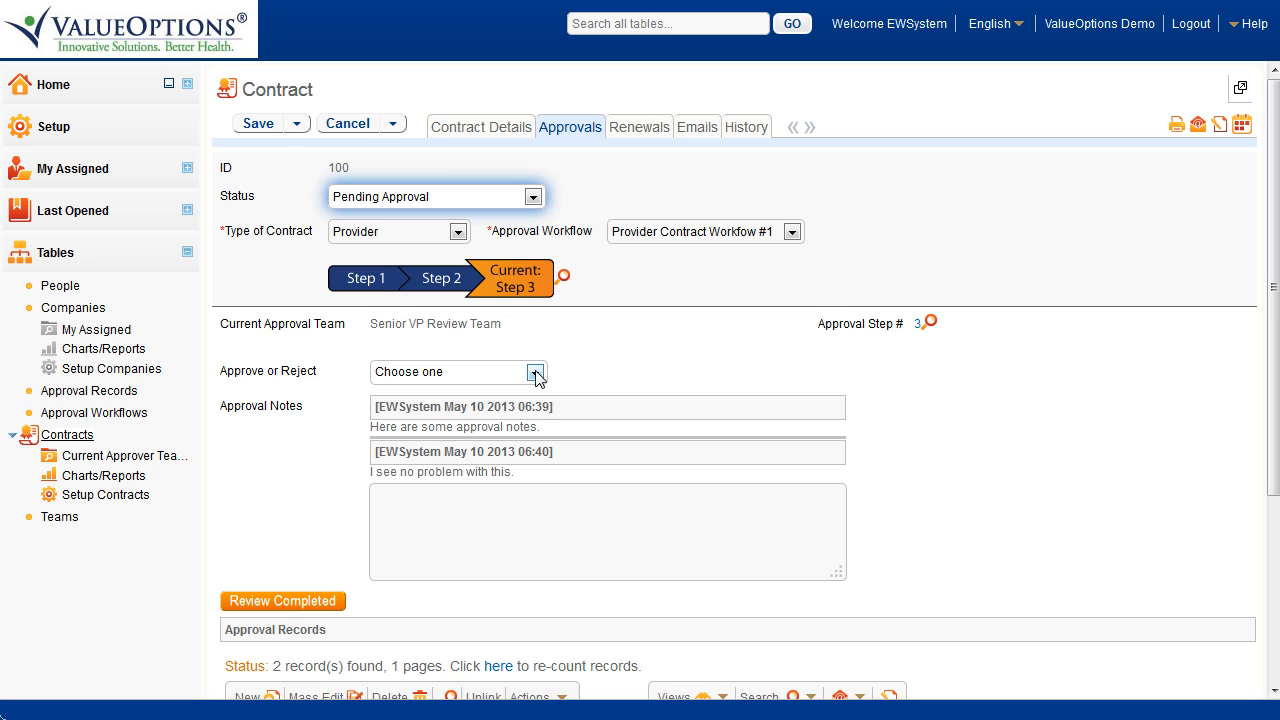
pyautogui.click(535, 372)
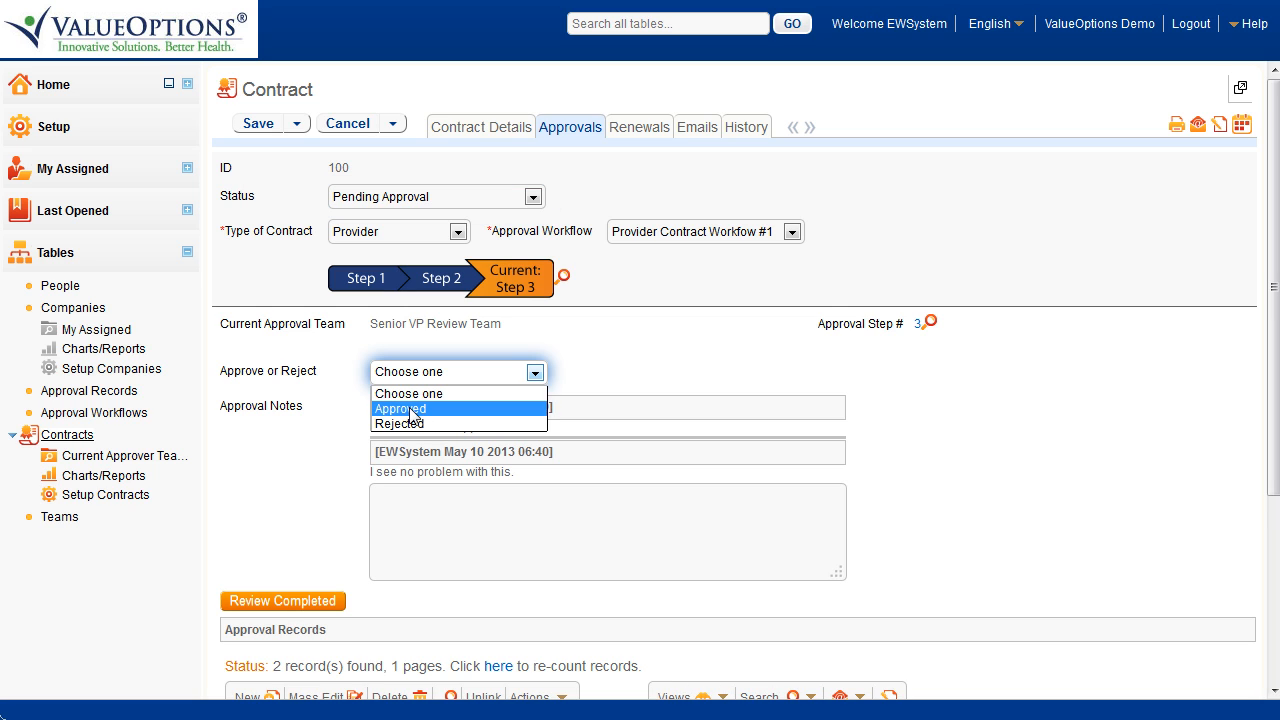
pyautogui.click(413, 409)
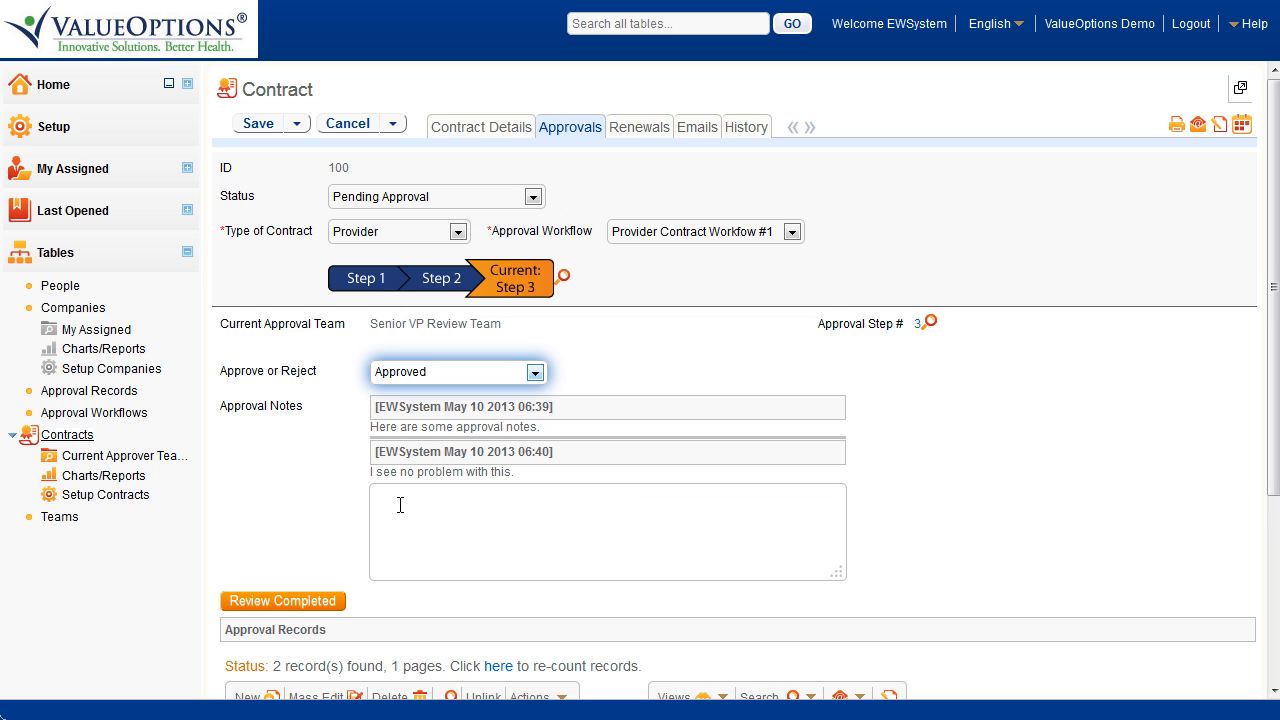
pyautogui.click(400, 505)
pyautogui.write('Approved.')
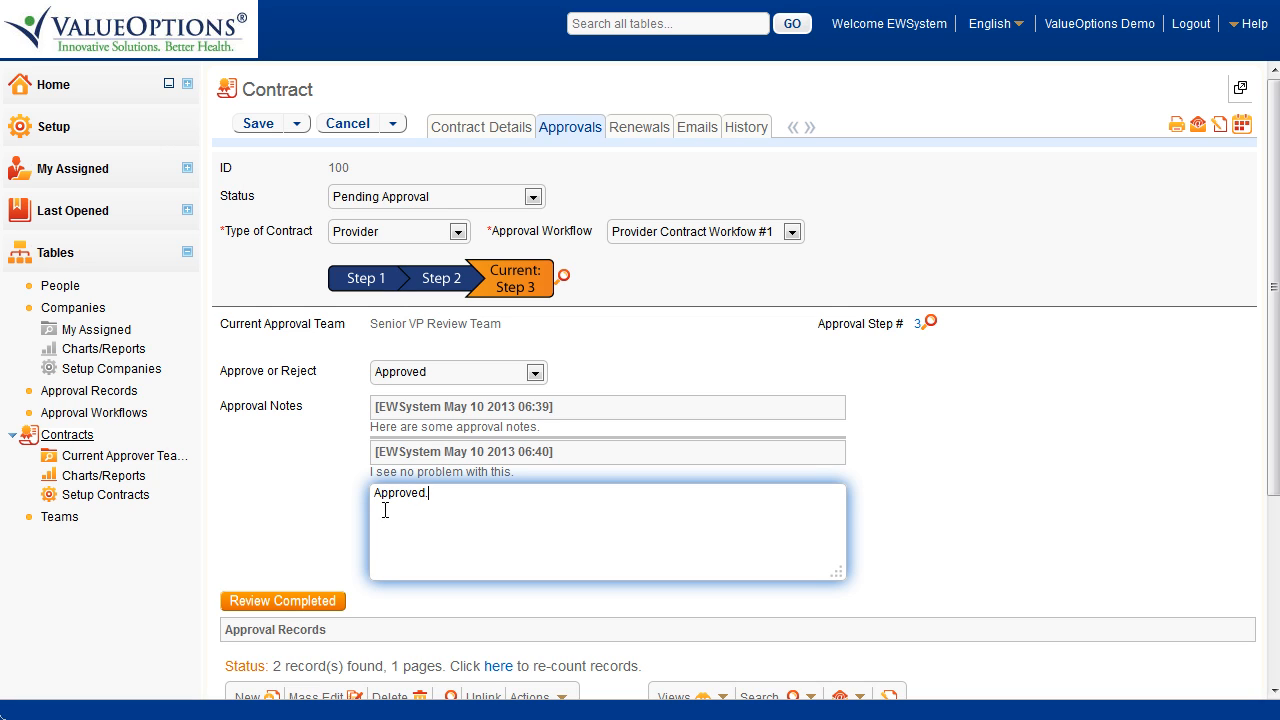
pyautogui.click(280, 602)
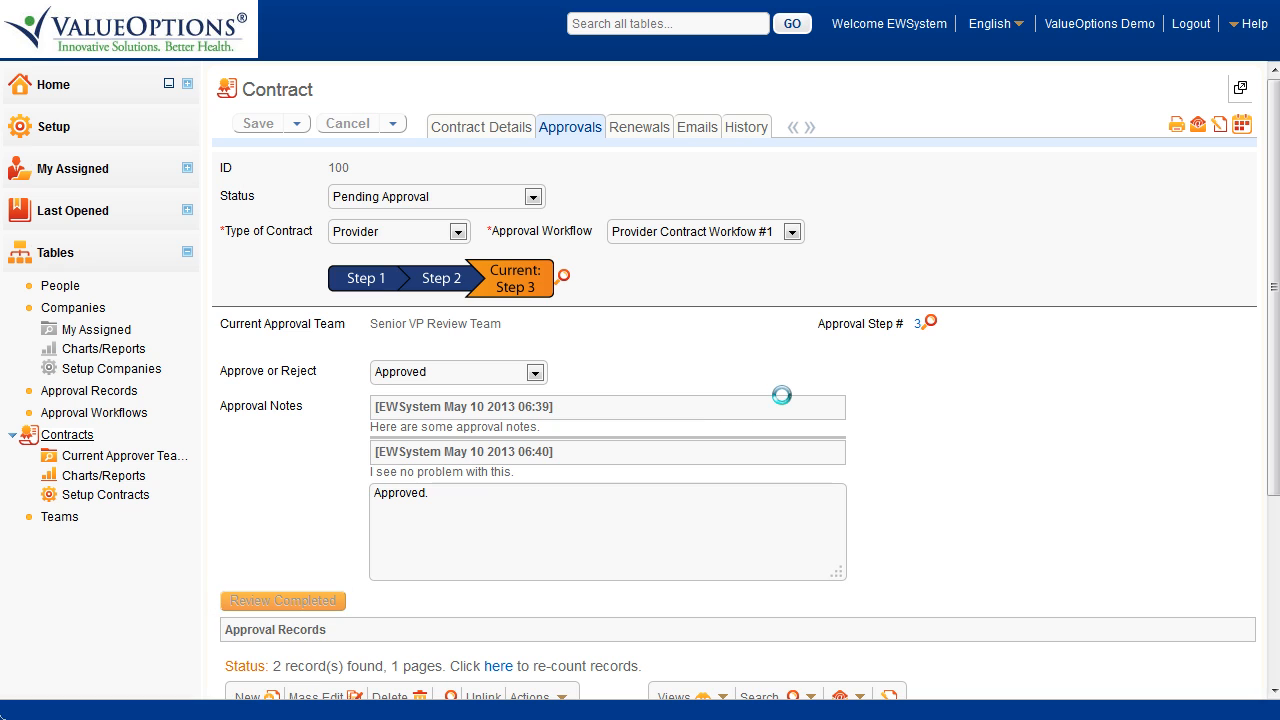